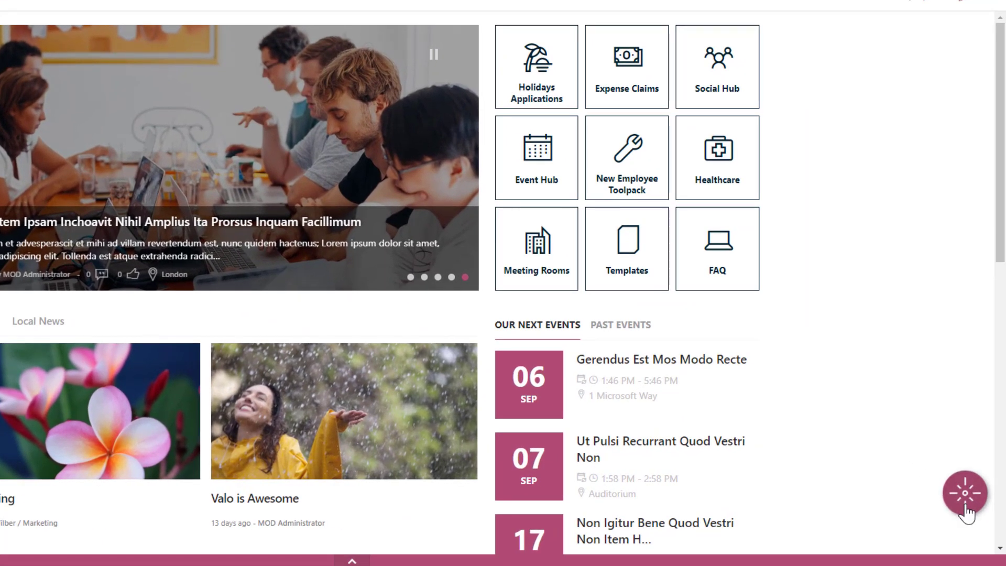
Step: Start creating a new intranet page with the Blank template
{"action": "left_click", "coordinate": [967, 512]}
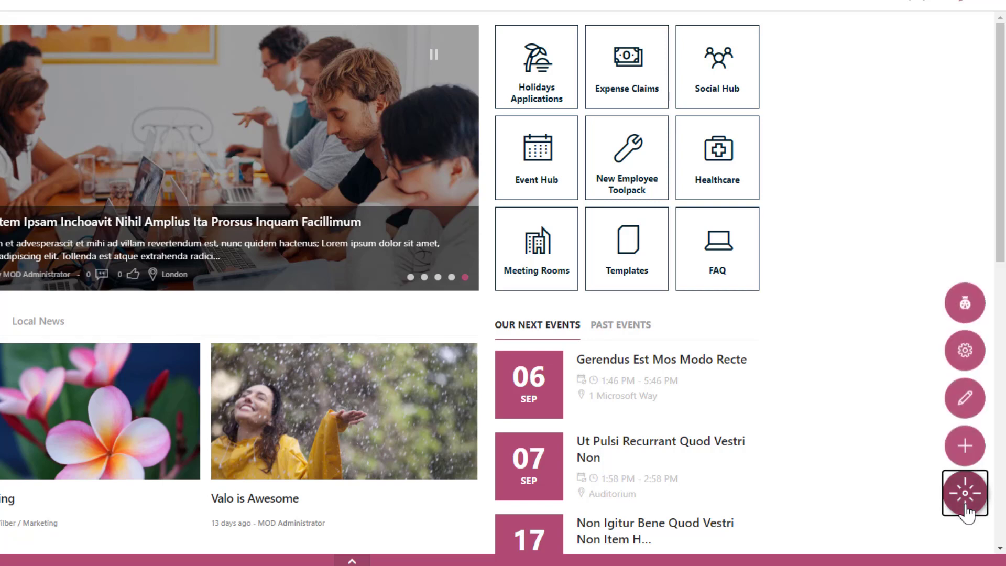
{"action": "left_click", "coordinate": [966, 445]}
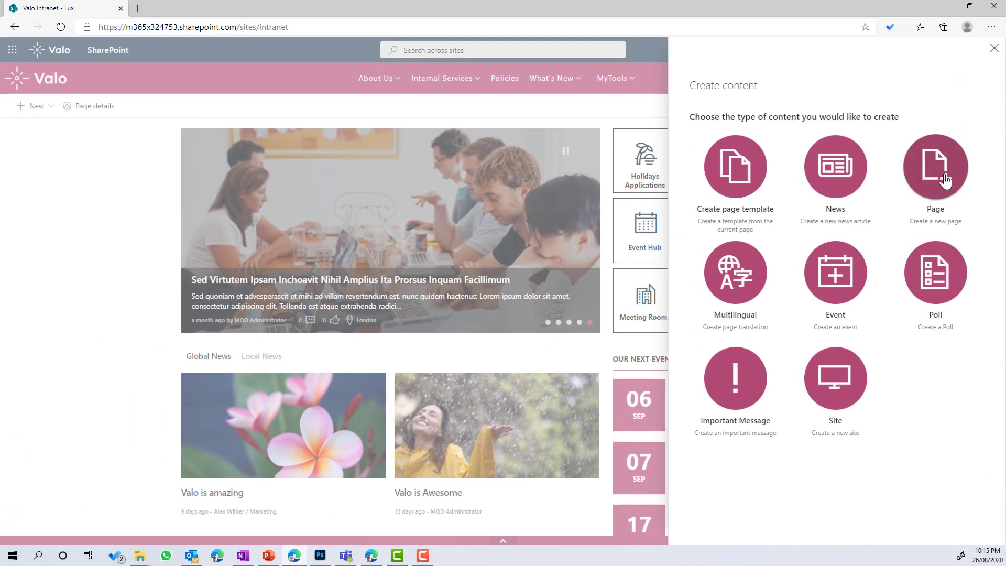
{"action": "left_click", "coordinate": [943, 133]}
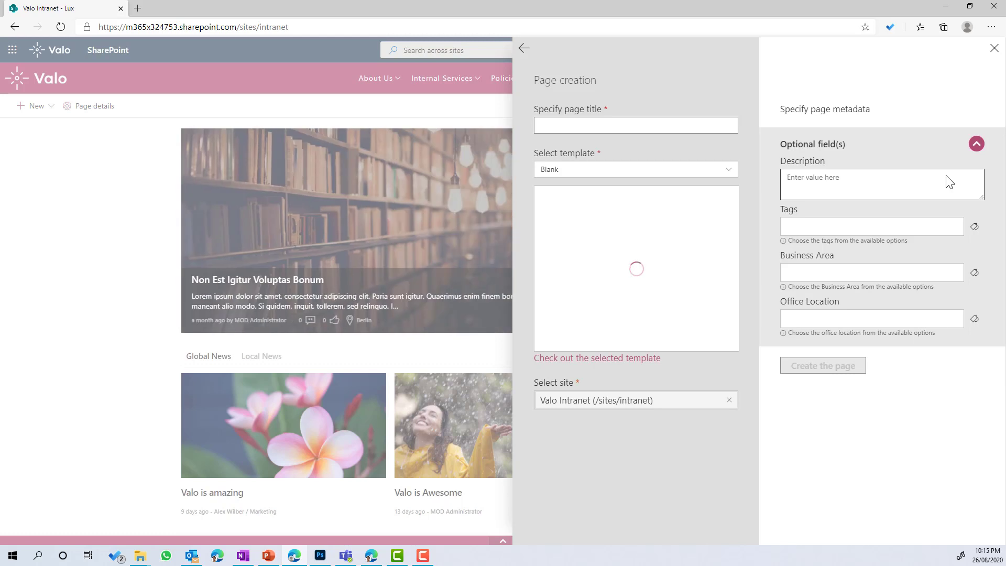
{"action": "left_click", "coordinate": [598, 169]}
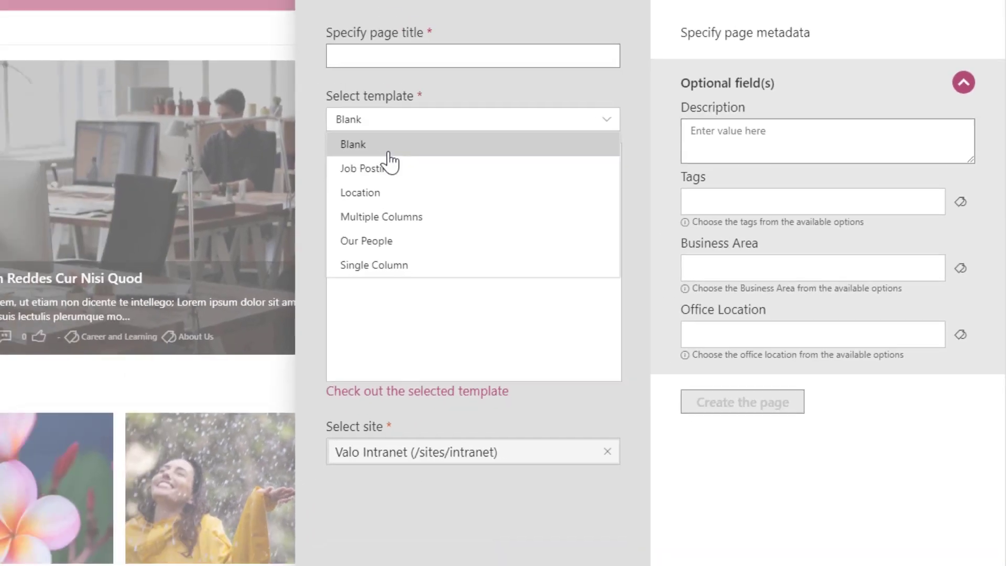
{"action": "left_click", "coordinate": [239, 117]}
Step: Title the new page "How to guide - Intranet" and create it
{"action": "left_click", "coordinate": [566, 125]}
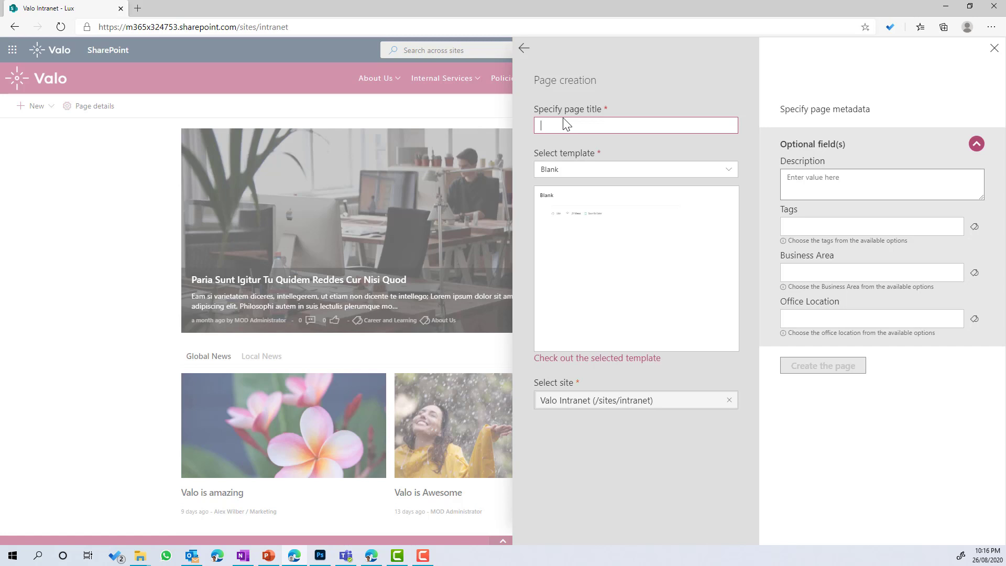
{"action": "type", "text": "How to"}
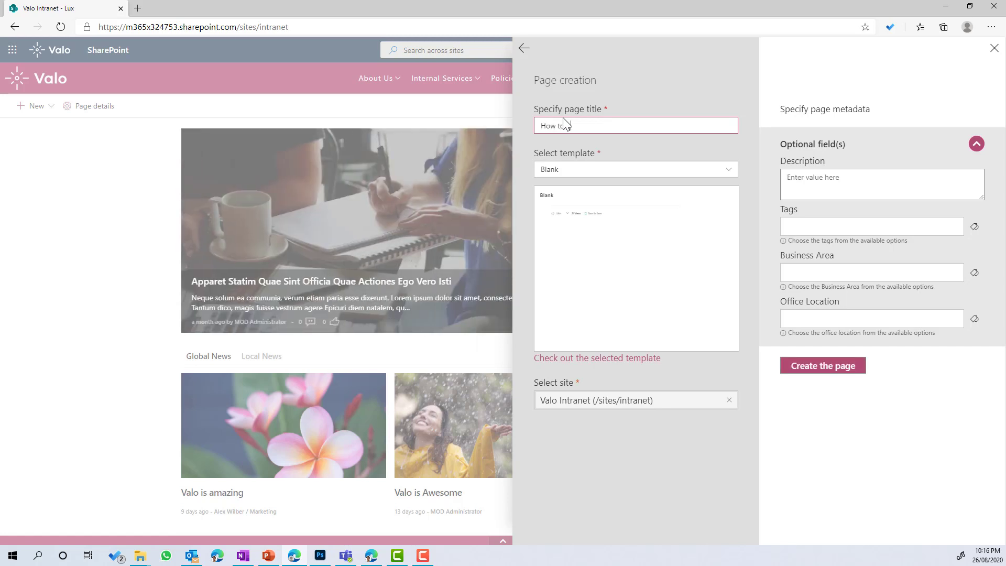
{"action": "type", "text": " Guide - Int"}
{"action": "type", "text": "anet"}
{"action": "key", "text": "Left"}
{"action": "key", "text": "Left"}
{"action": "key", "text": "Left"}
{"action": "key", "text": "Left"}
{"action": "type", "text": "r"}
{"action": "left_click", "coordinate": [814, 370]}
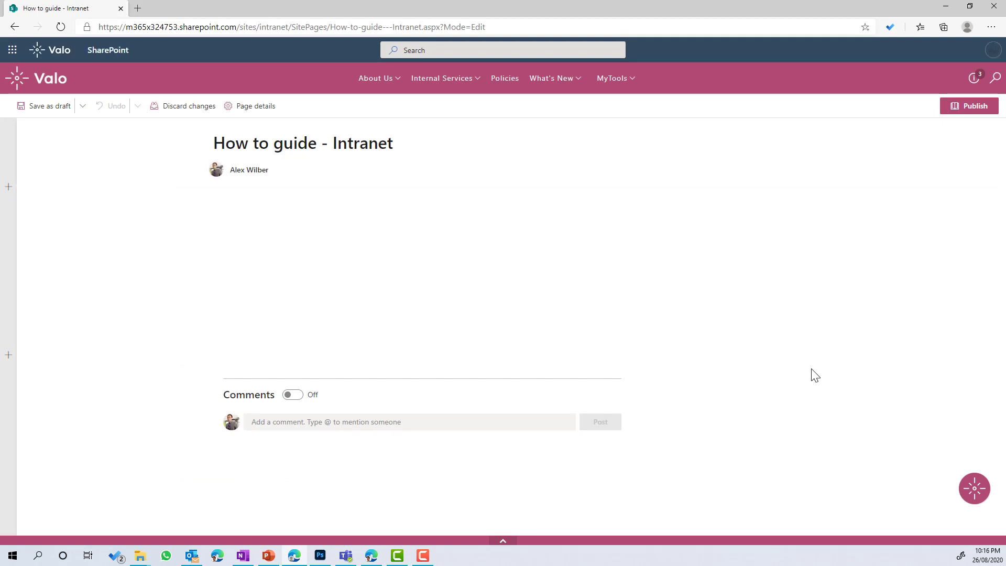
Step: Set the page's title region to the Image and title layout
{"action": "mouse_move", "coordinate": [52, 161]}
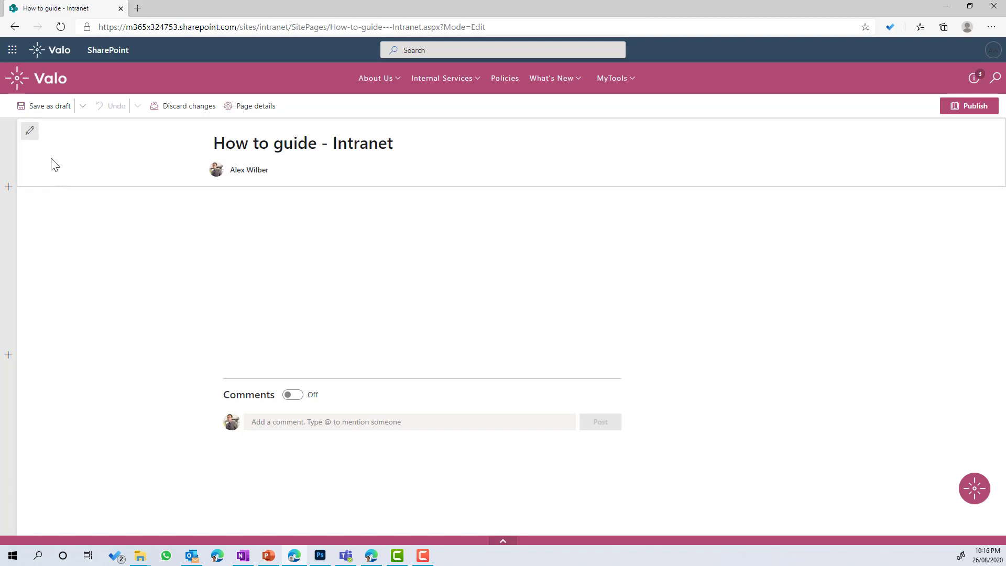
{"action": "left_click", "coordinate": [30, 134]}
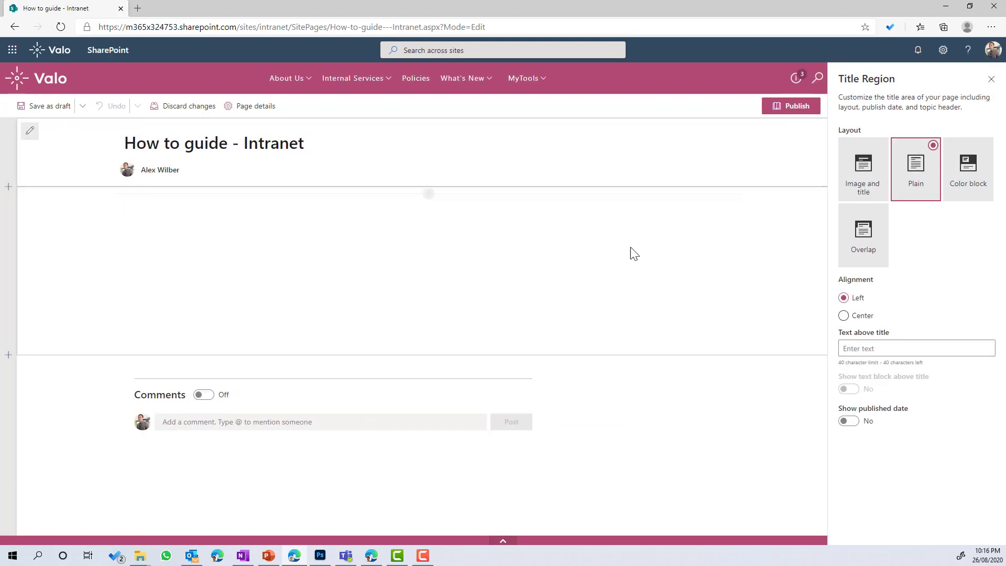
{"action": "left_click", "coordinate": [869, 179]}
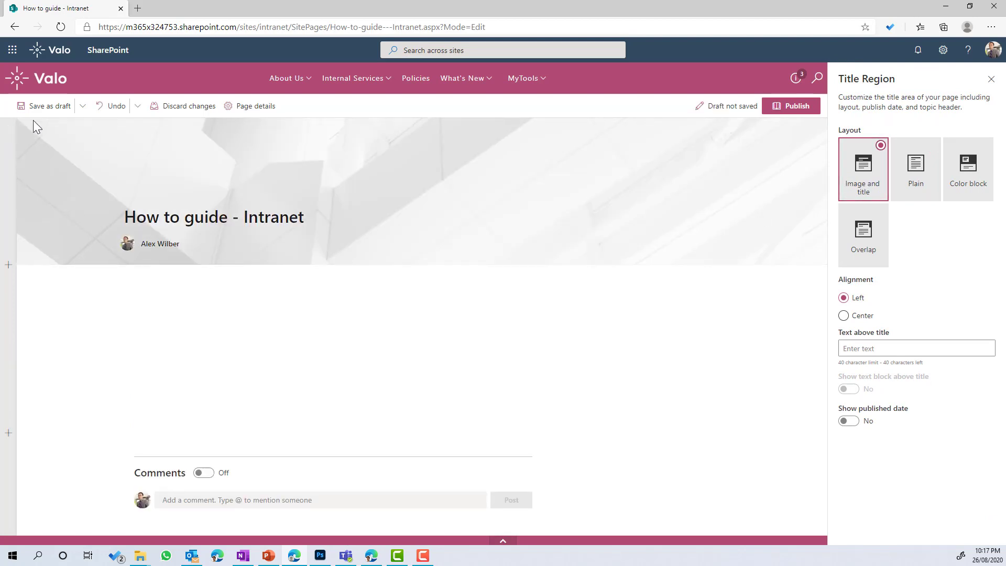
Step: Upload the Valo Intranet banner as the title region's background image and move its focal point lower
{"action": "left_click", "coordinate": [32, 152]}
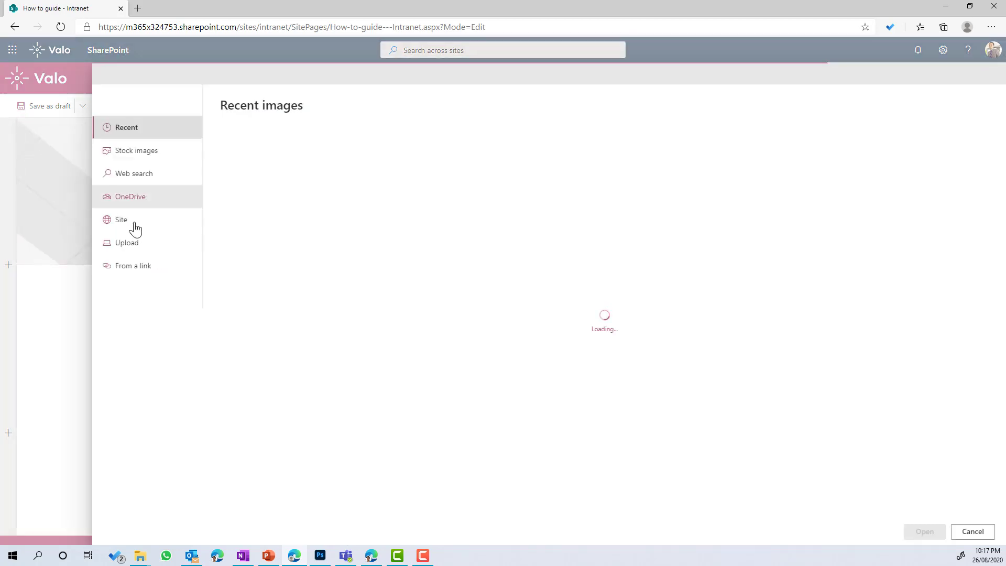
{"action": "left_click", "coordinate": [127, 243]}
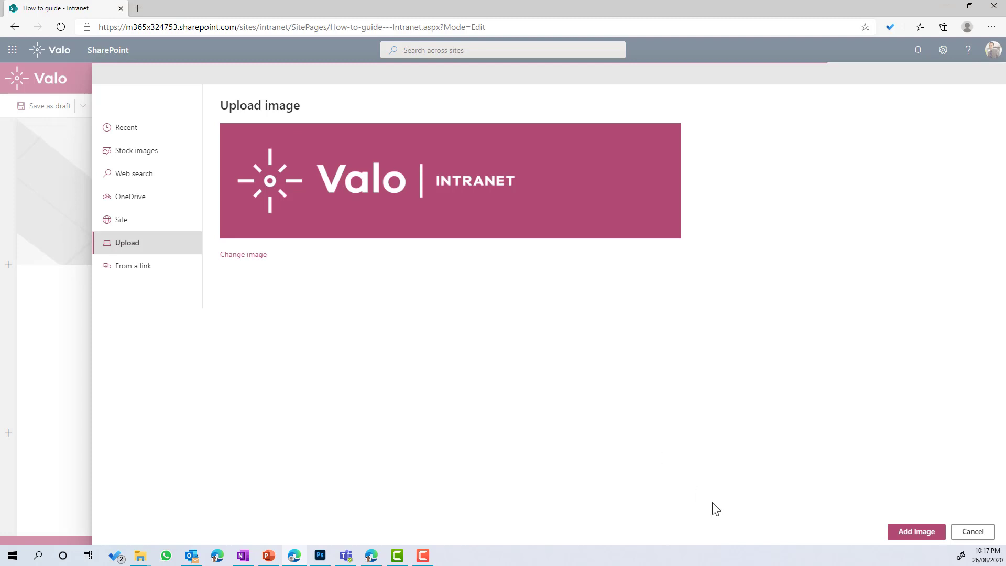
{"action": "left_click", "coordinate": [899, 534]}
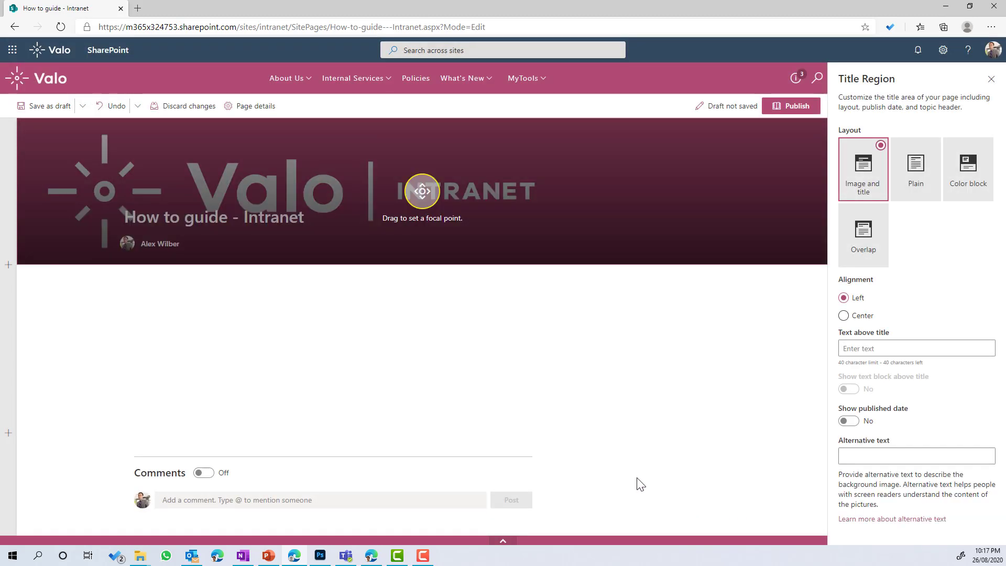
{"action": "mouse_move", "coordinate": [422, 197]}
{"action": "left_mouse_down"}
{"action": "mouse_move", "coordinate": [423, 187]}
{"action": "mouse_move", "coordinate": [420, 236]}
{"action": "left_mouse_up"}
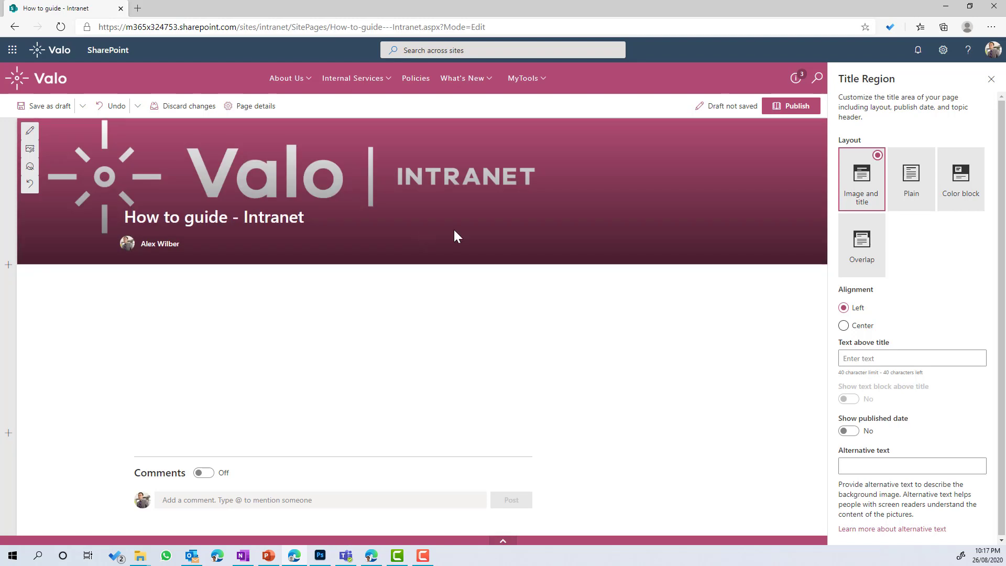
{"action": "left_click", "coordinate": [991, 78]}
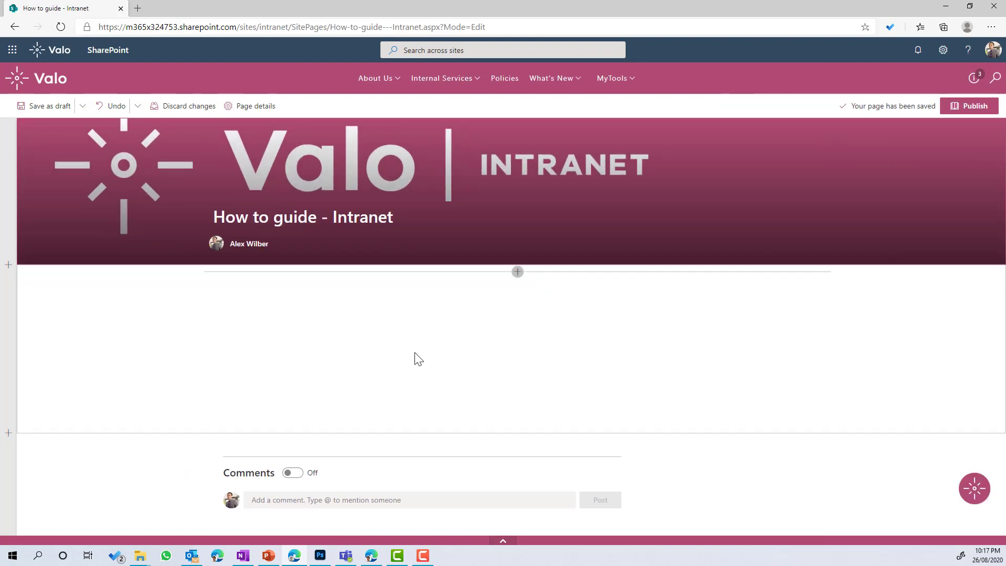
Step: Change the empty body section's layout to One-third right
{"action": "left_click", "coordinate": [295, 321]}
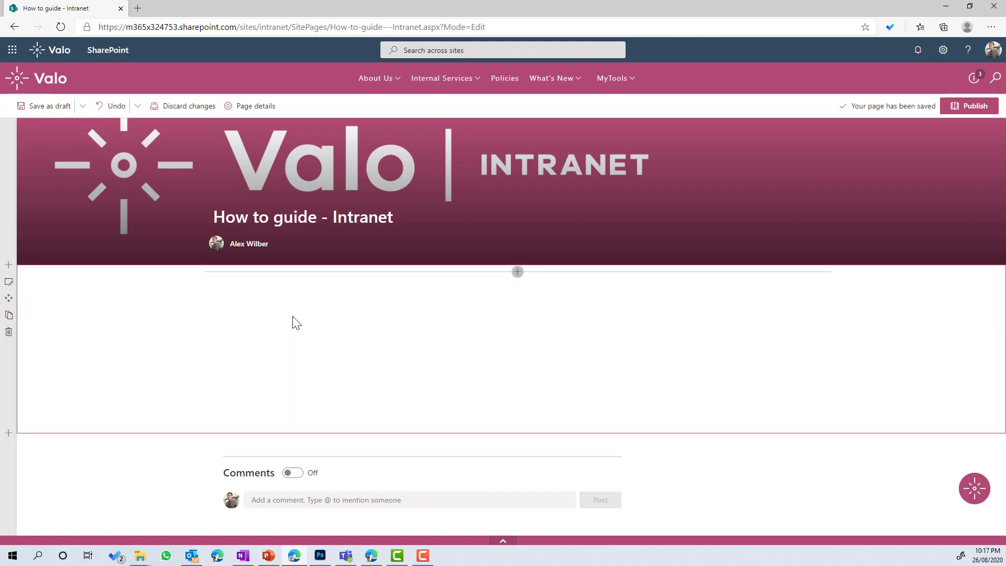
{"action": "left_click", "coordinate": [9, 282]}
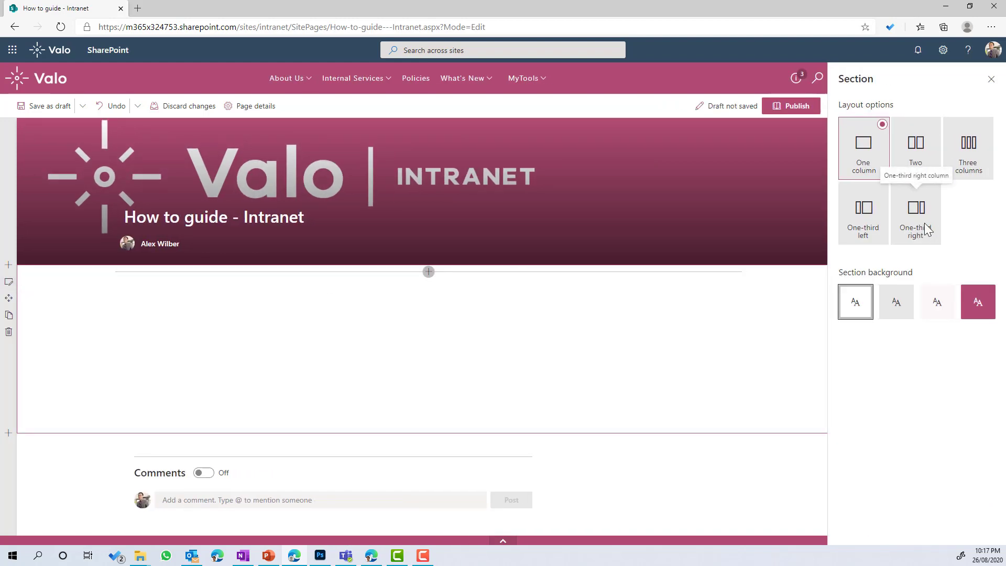
{"action": "left_click", "coordinate": [931, 195]}
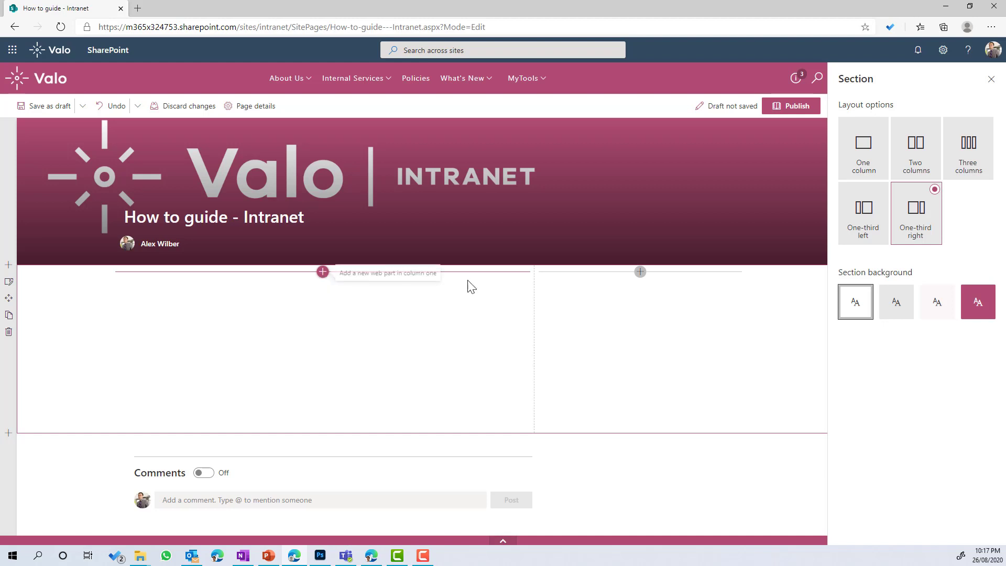
Step: Add a People web part to the section's narrow column and title it "More information"
{"action": "left_click", "coordinate": [640, 272]}
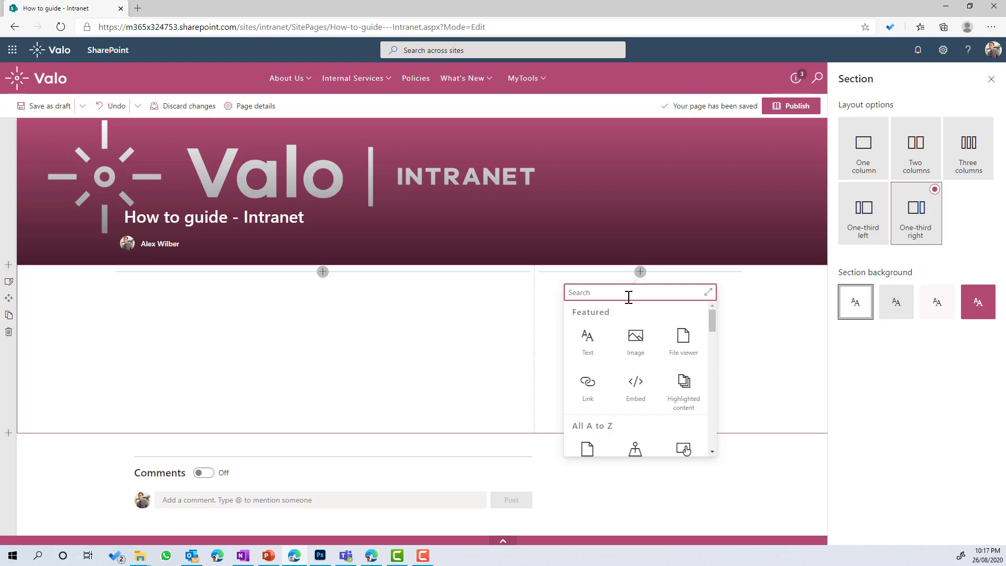
{"action": "type", "text": "people"}
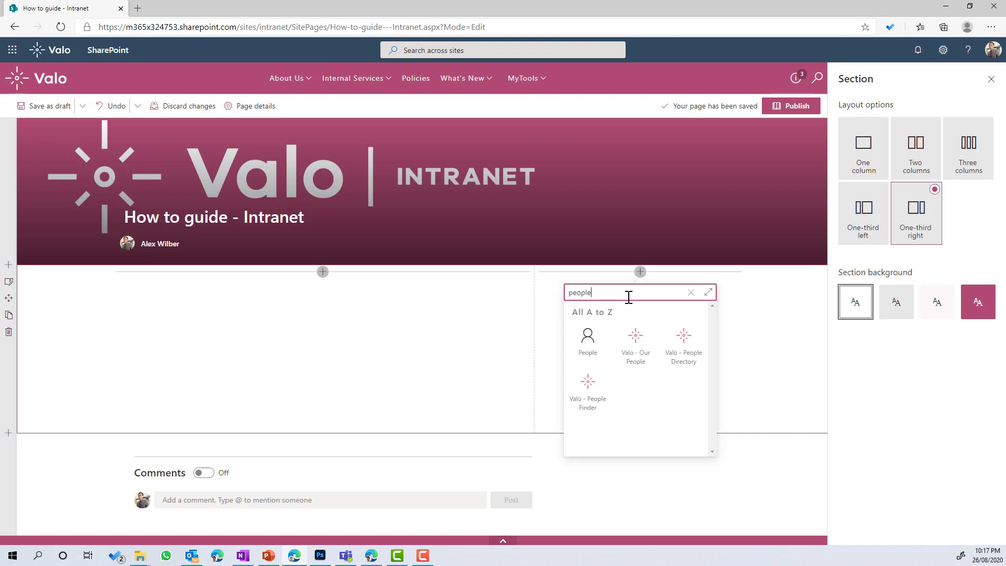
{"action": "left_click", "coordinate": [586, 339]}
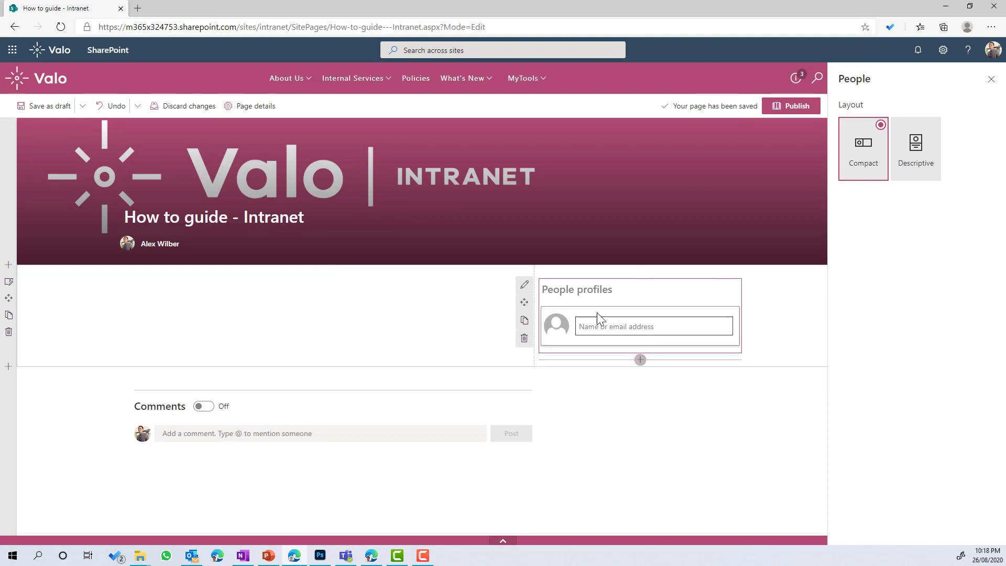
{"action": "left_click", "coordinate": [582, 292]}
{"action": "type", "text": "More "}
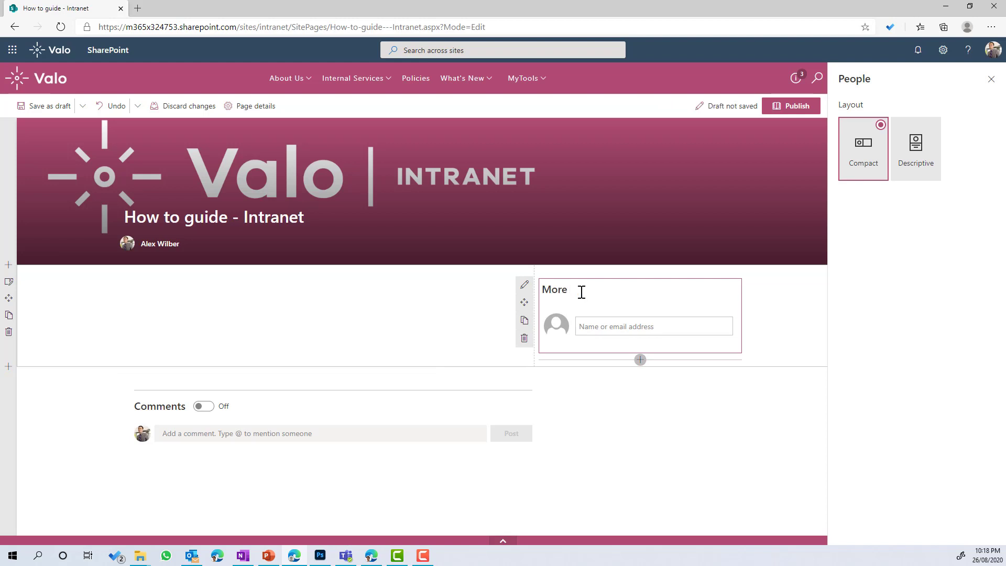
{"action": "type", "text": "information"}
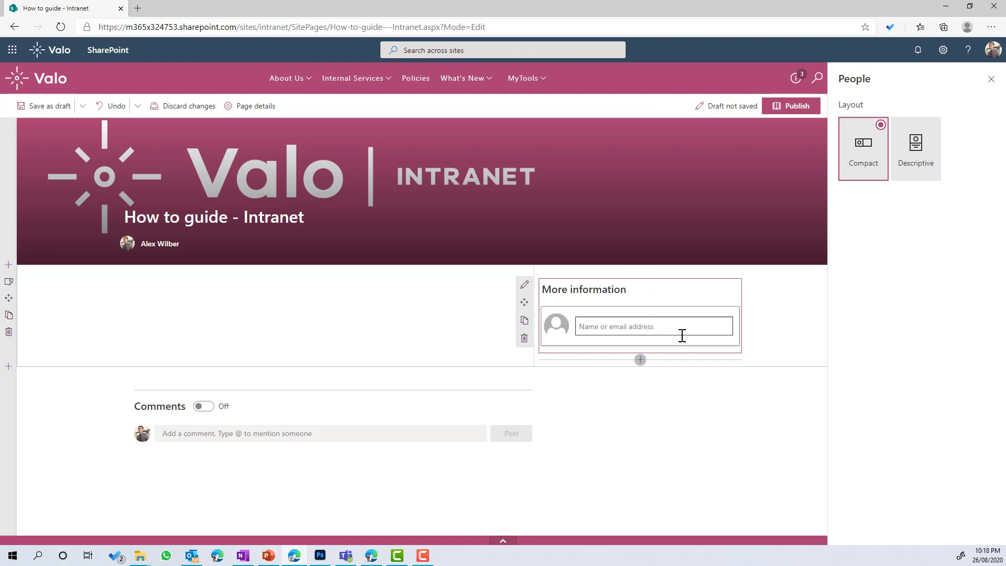
Step: Add a Quick links web part below the People web part and title it "Additional reference information"
{"action": "left_click", "coordinate": [640, 361]}
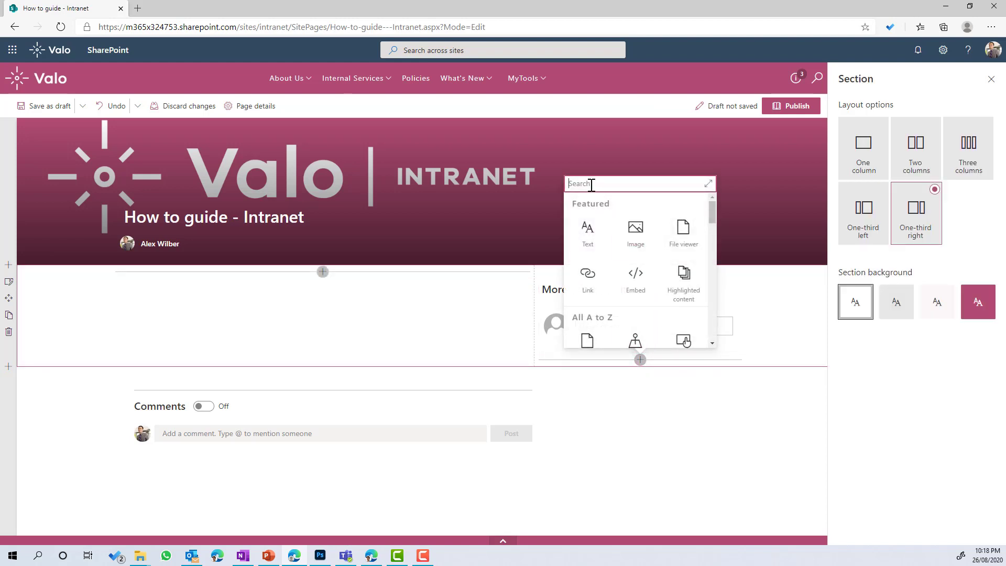
{"action": "type", "text": "quick"}
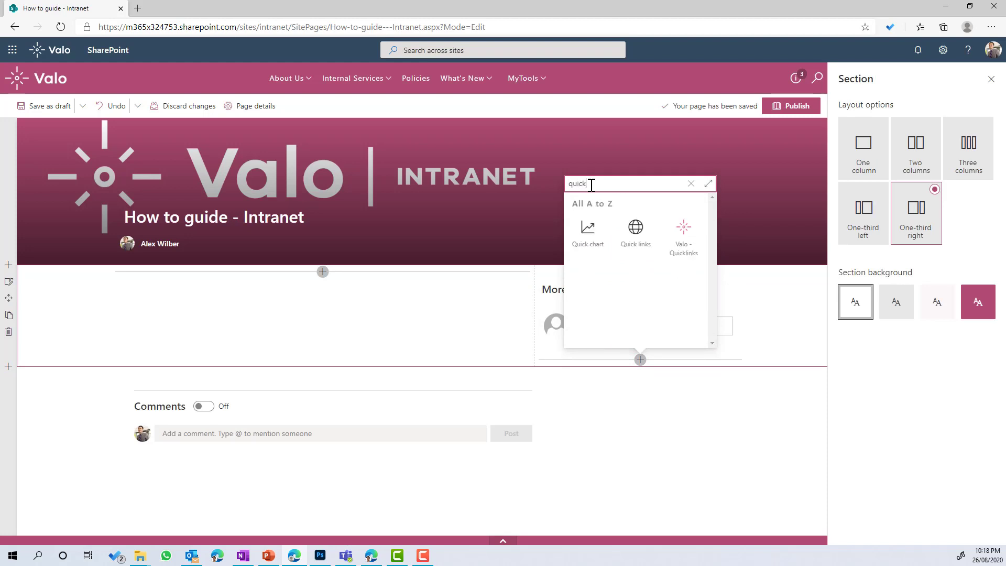
{"action": "left_click", "coordinate": [638, 246]}
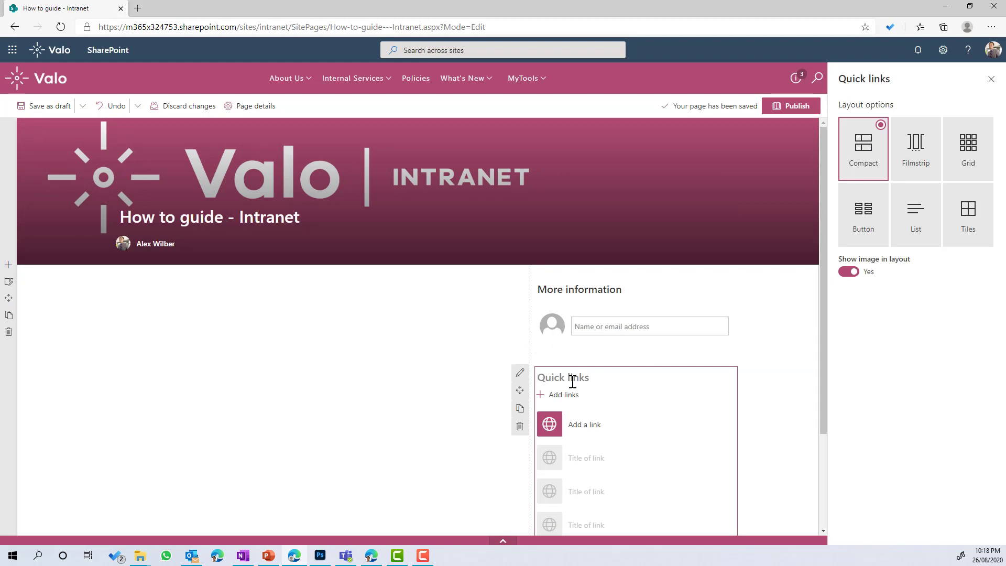
{"action": "type", "text": "Additio"}
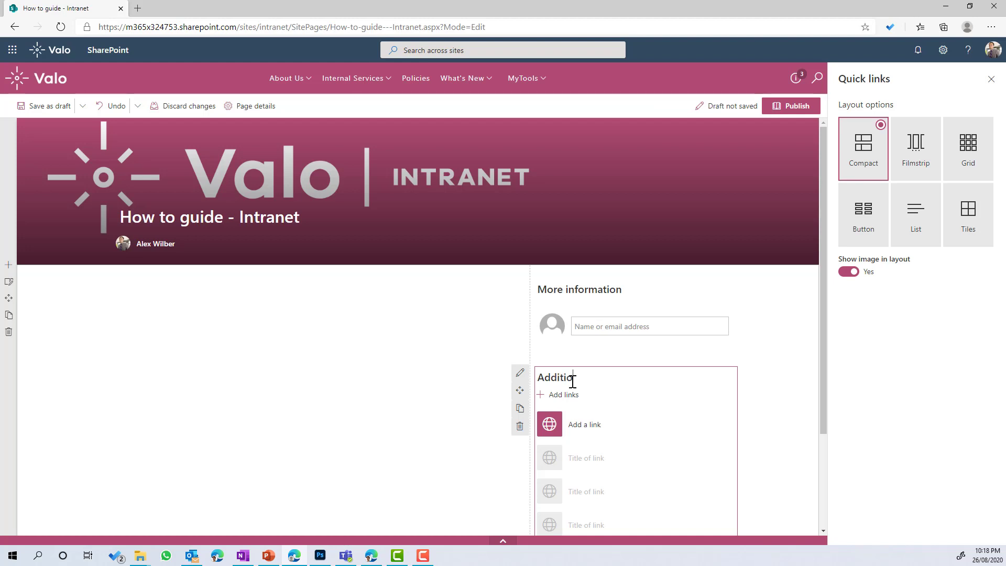
{"action": "type", "text": "nal information"}
{"action": "left_click", "coordinate": [591, 377]}
{"action": "type", "text": "reference"}
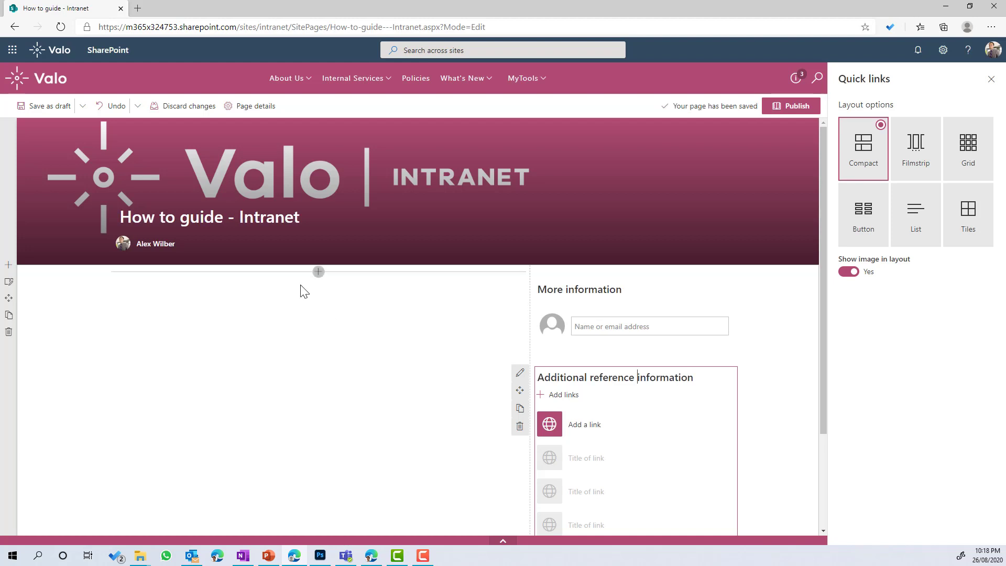
Step: Add a Text web part reading "[replace this with the body content]" to the wide column and publish the page
{"action": "left_click", "coordinate": [318, 272]}
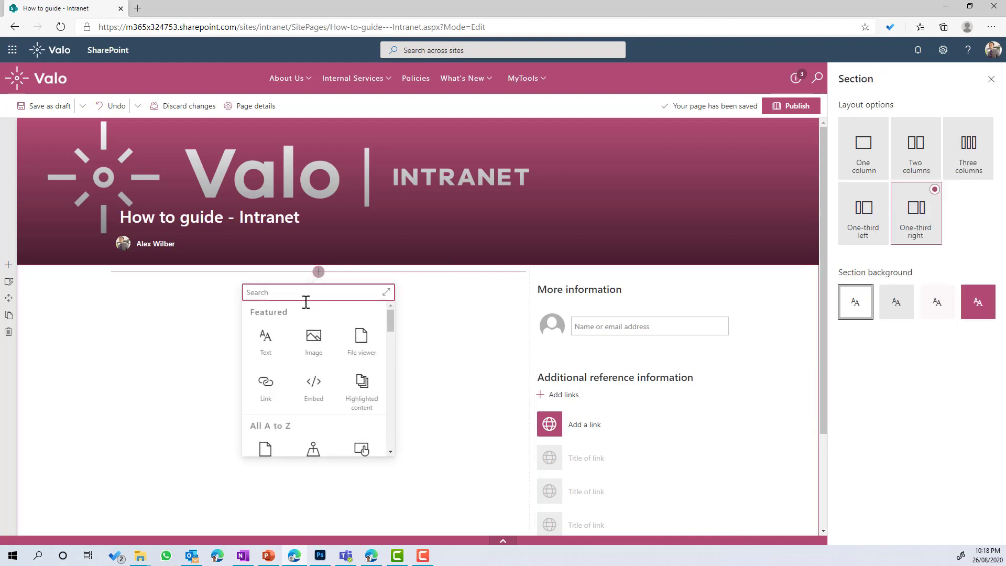
{"action": "left_click", "coordinate": [265, 340]}
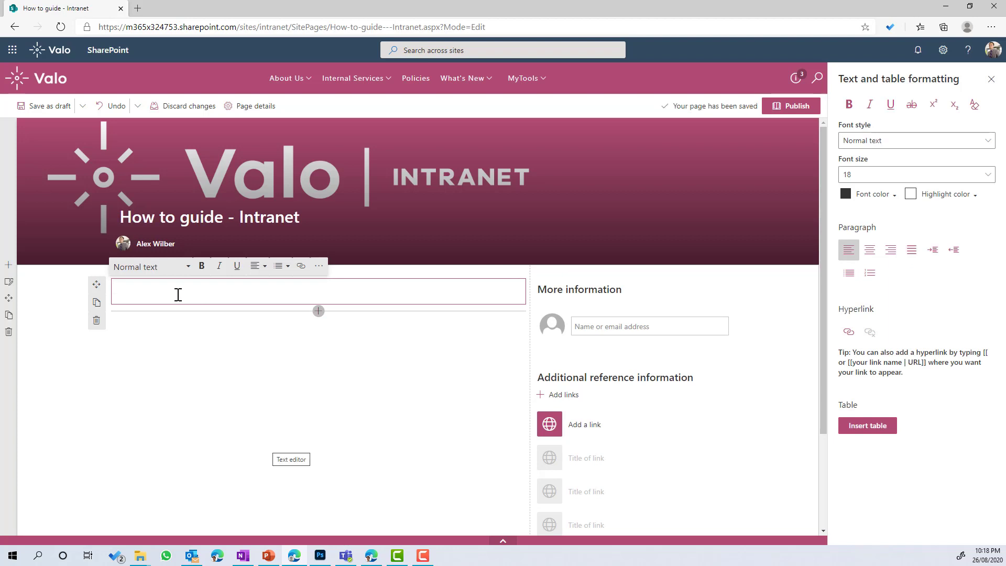
{"action": "type", "text": "[["}
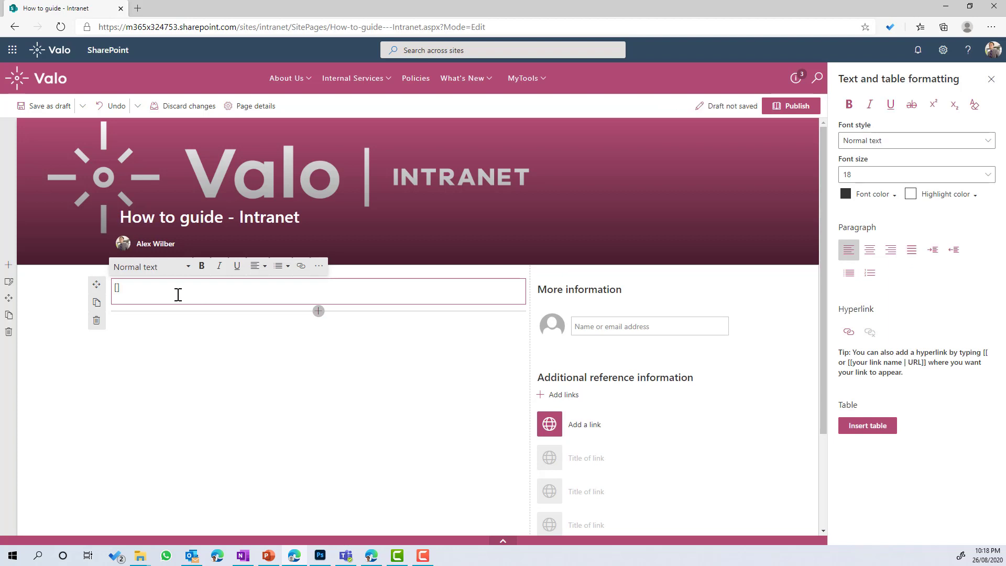
{"action": "type", "text": "replace this with the "}
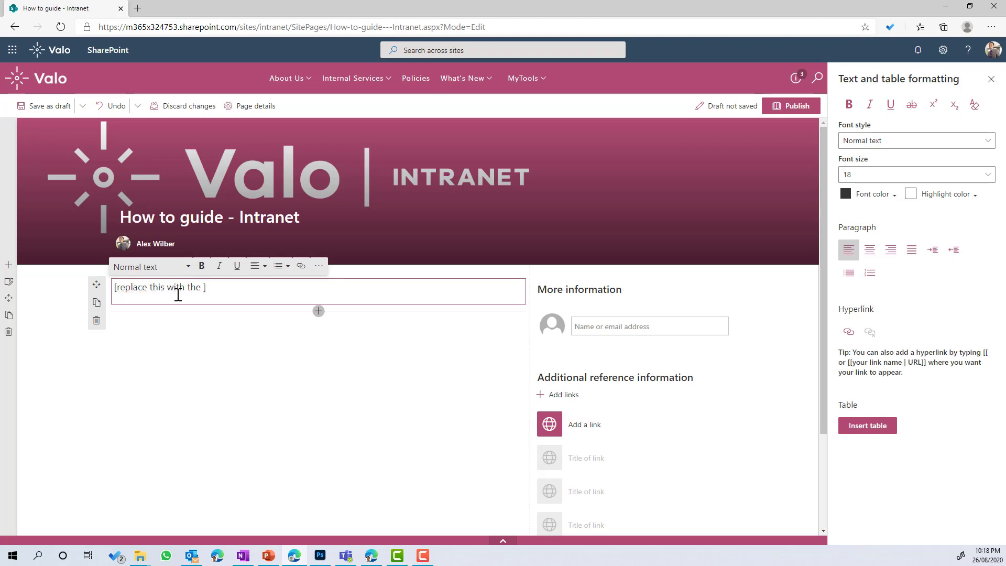
{"action": "type", "text": "body content"}
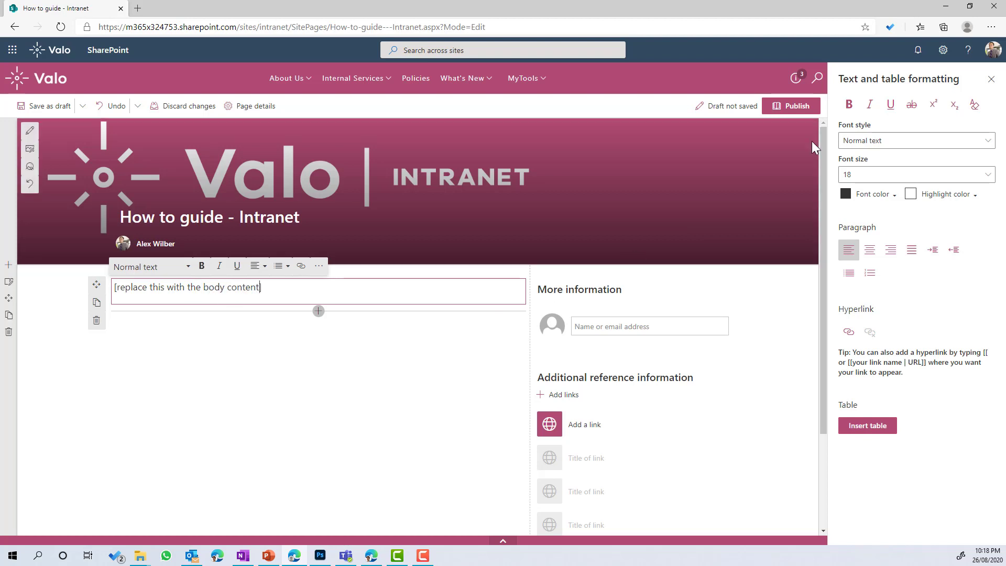
{"action": "left_click", "coordinate": [991, 79]}
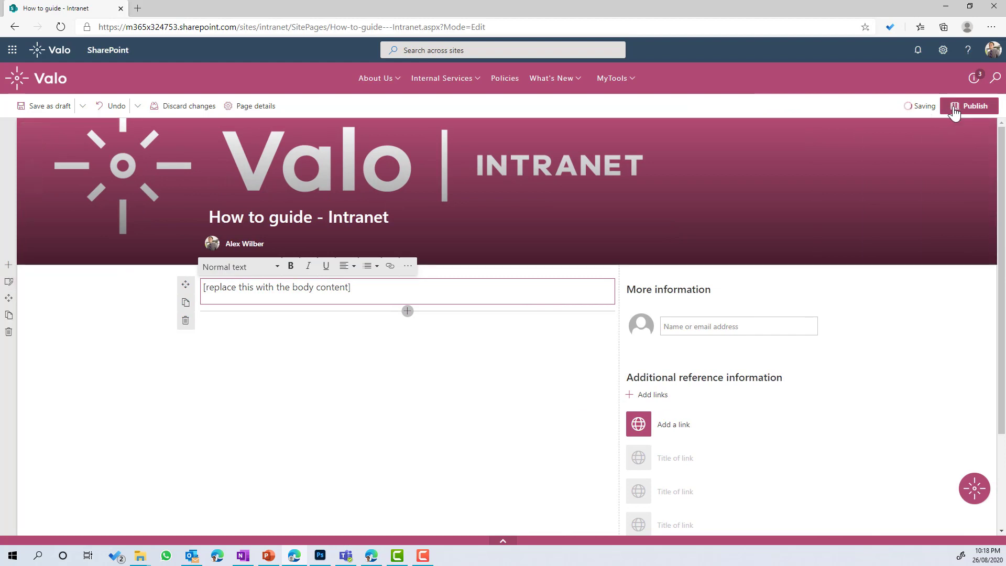
{"action": "left_click", "coordinate": [963, 110]}
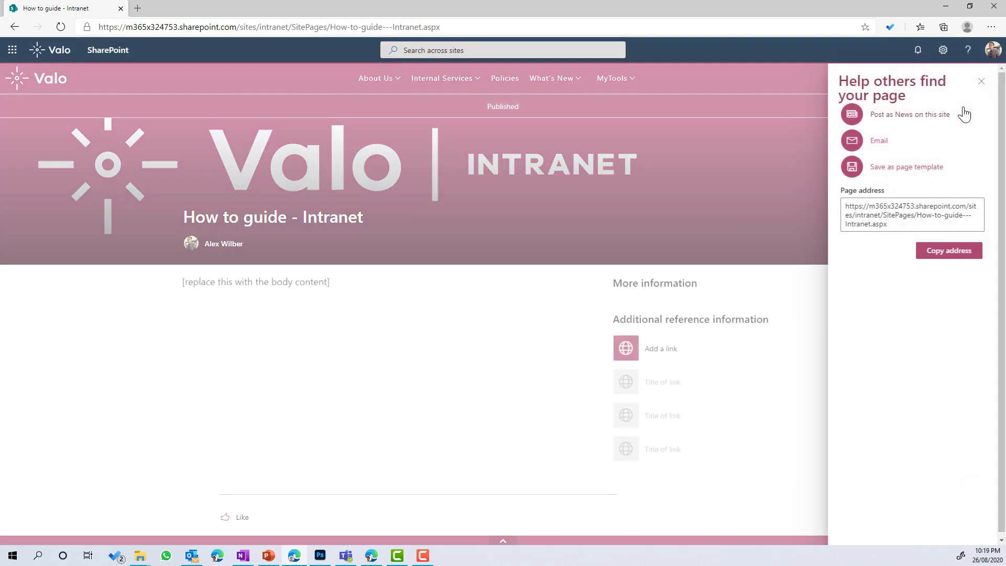
Step: Start a page template from the published "How to guide - Intranet" page and set its template type to Page only
{"action": "left_click", "coordinate": [982, 82]}
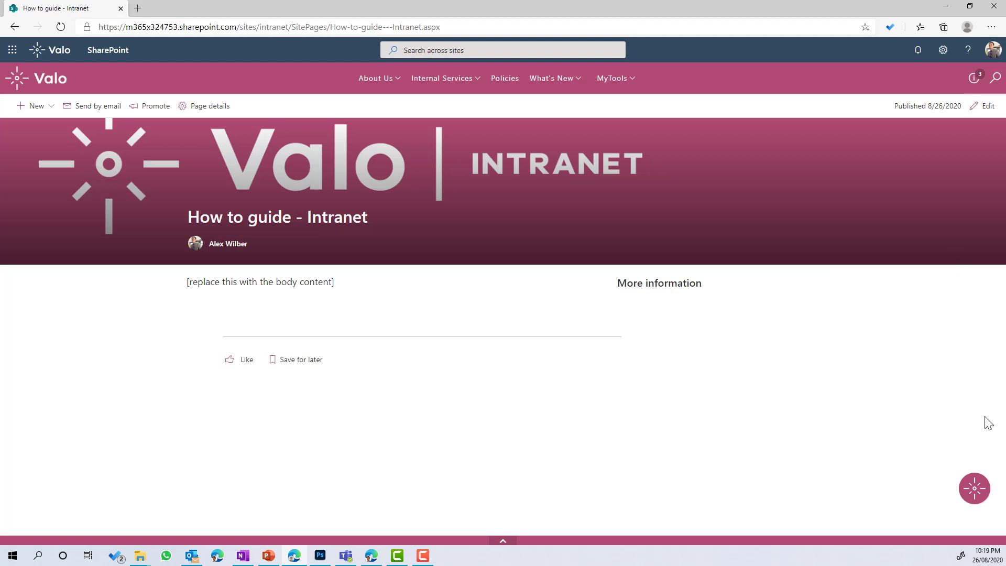
{"action": "left_click", "coordinate": [978, 497]}
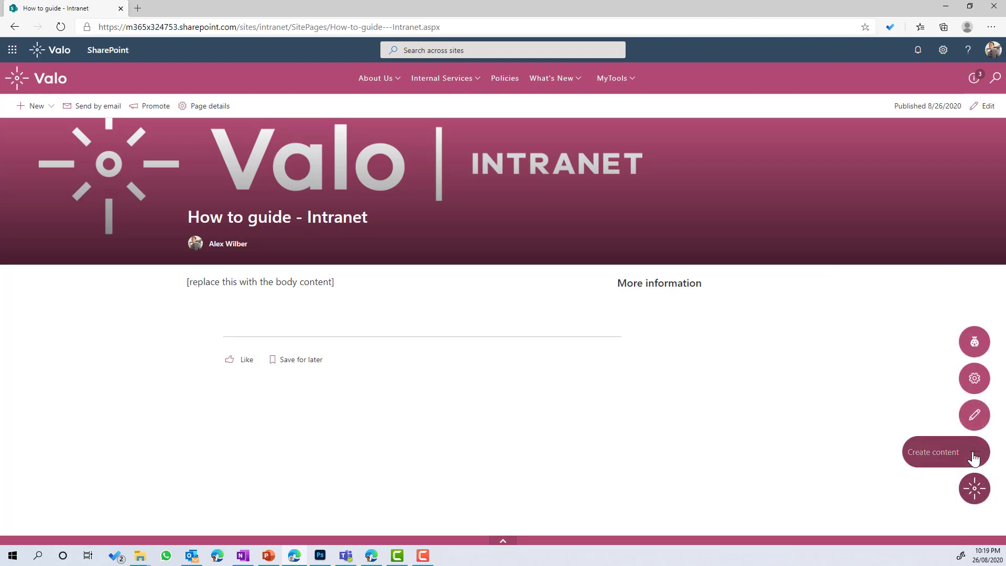
{"action": "left_click", "coordinate": [974, 453]}
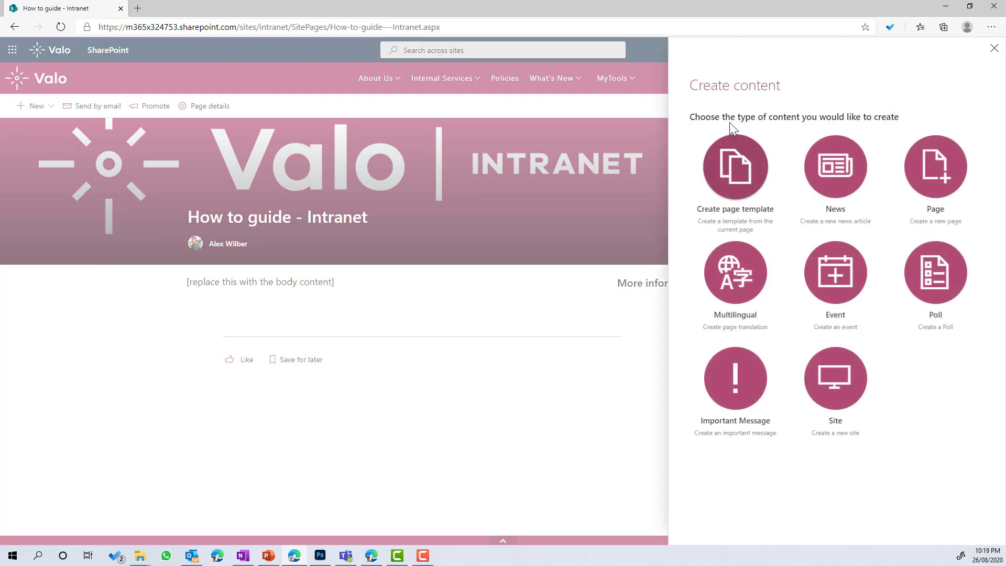
{"action": "left_click", "coordinate": [736, 171]}
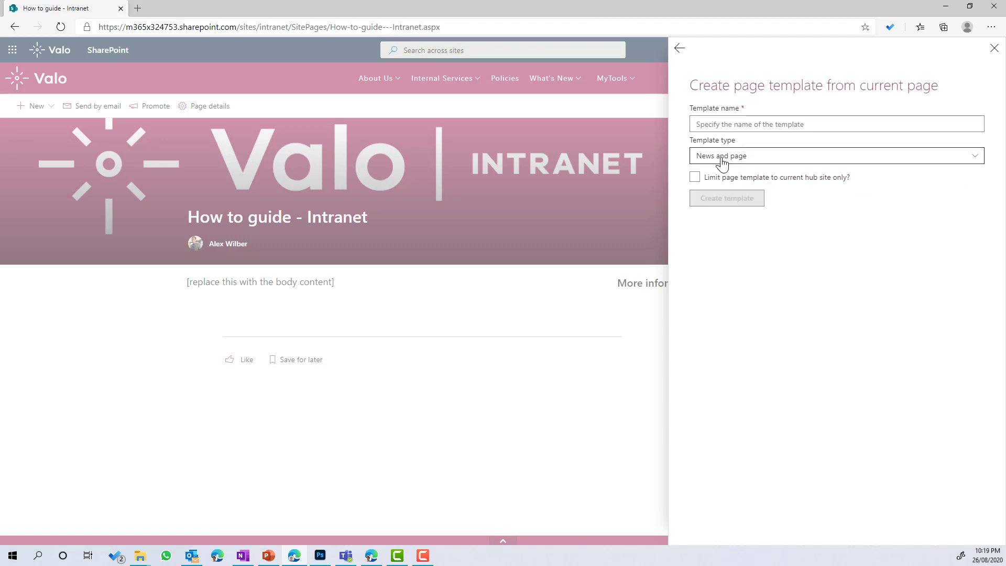
{"action": "left_click", "coordinate": [722, 159]}
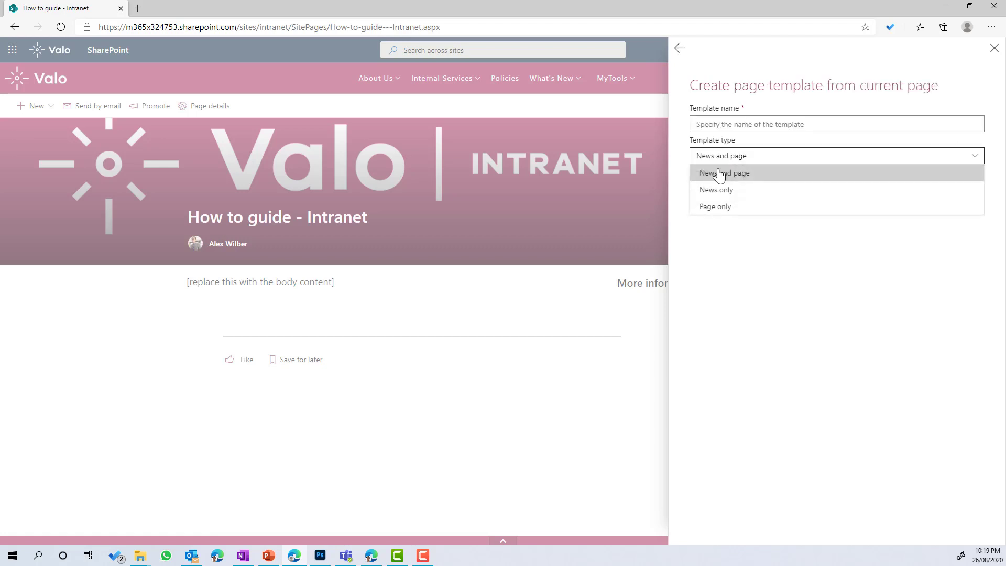
{"action": "left_click", "coordinate": [719, 207]}
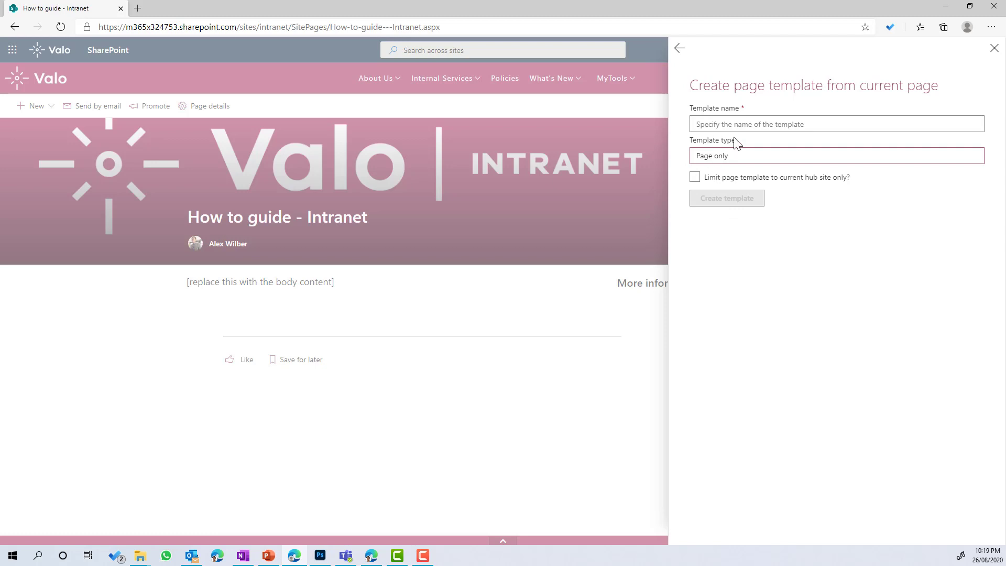
Step: Name the template "How to guide - Intranet", create it and close the template pane
{"action": "left_click", "coordinate": [727, 121]}
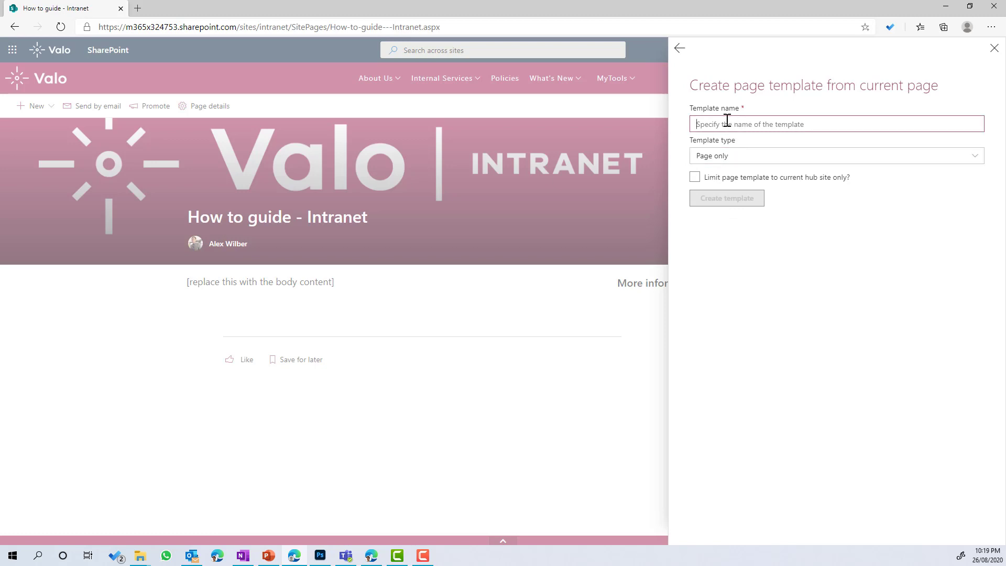
{"action": "type", "text": "How to guide"}
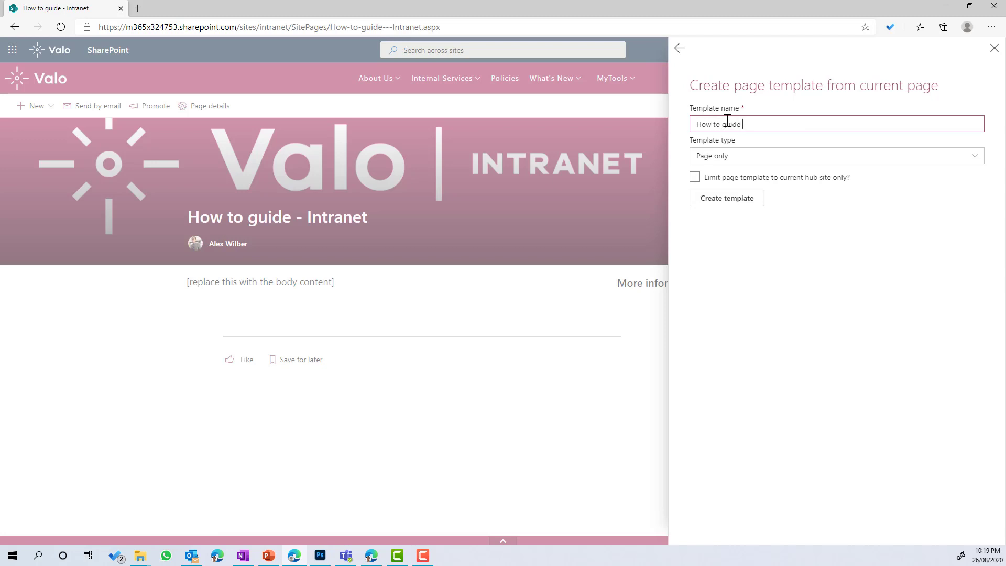
{"action": "type", "text": " - Intranet"}
{"action": "double_click", "coordinate": [750, 124]}
{"action": "left_click", "coordinate": [759, 200]}
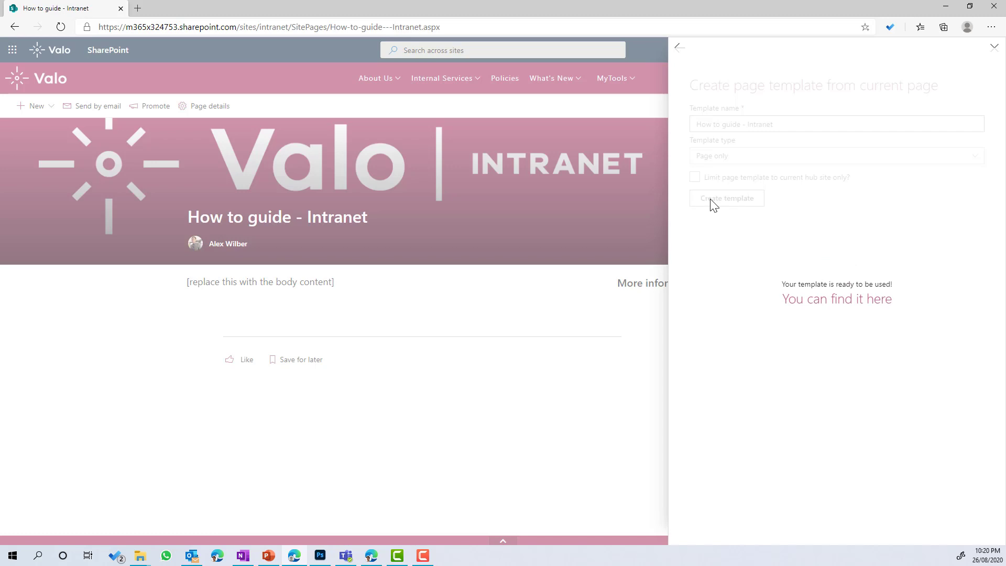
{"action": "left_click", "coordinate": [994, 47]}
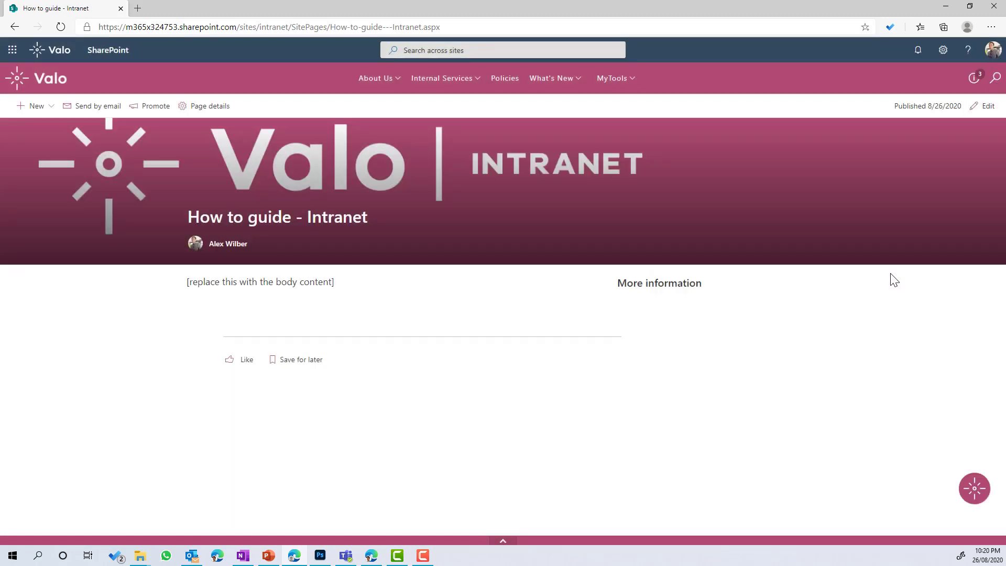
Step: Start creating a new page and select the "How to guide - Intranet" template for it
{"action": "left_click", "coordinate": [974, 490]}
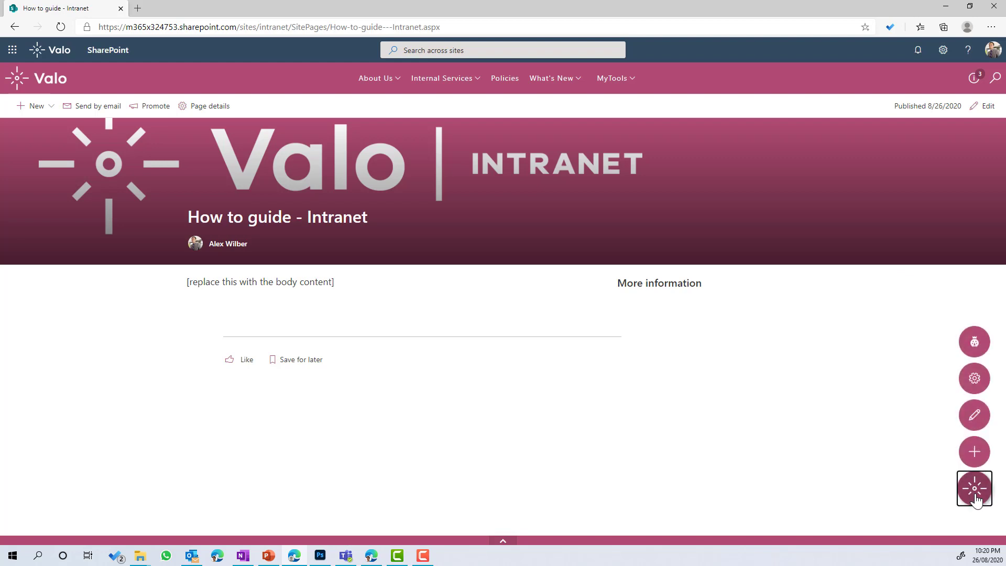
{"action": "left_click", "coordinate": [975, 452]}
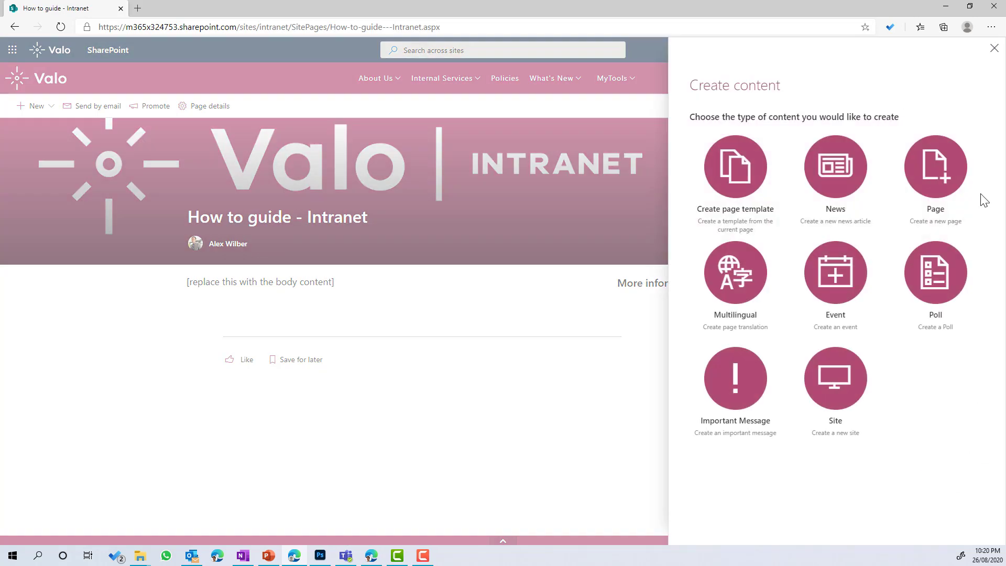
{"action": "left_click", "coordinate": [948, 182]}
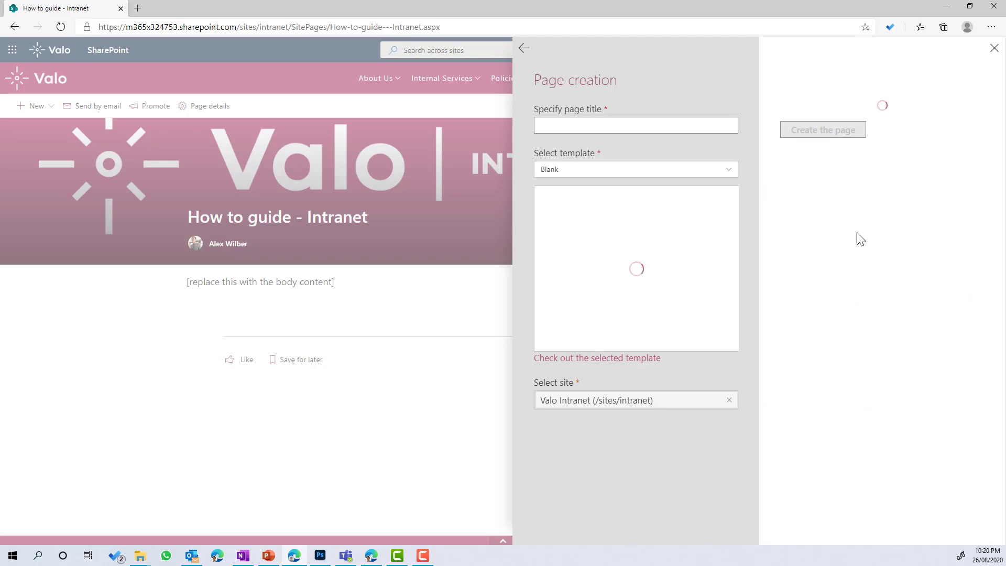
{"action": "left_click", "coordinate": [585, 173]}
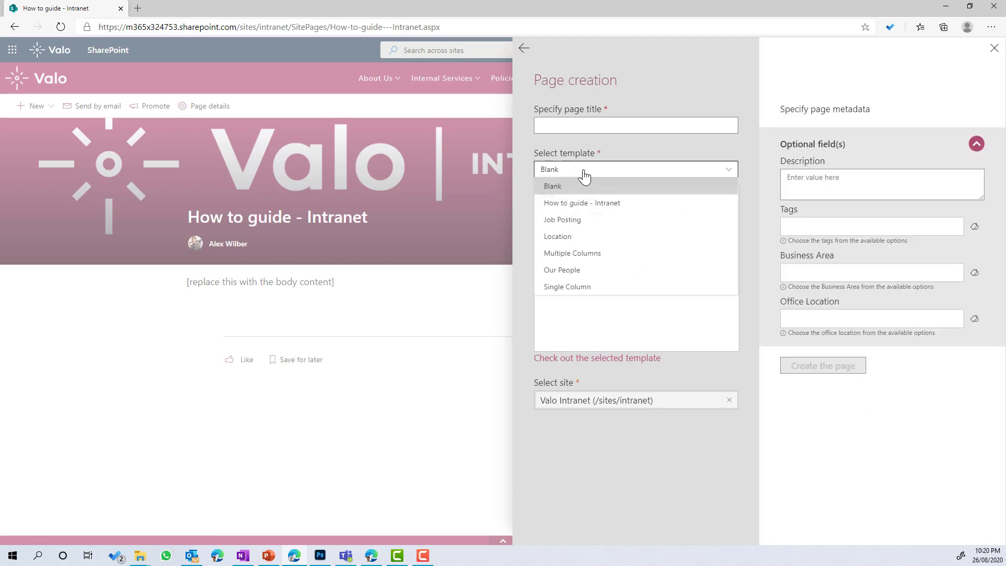
{"action": "left_click", "coordinate": [621, 205]}
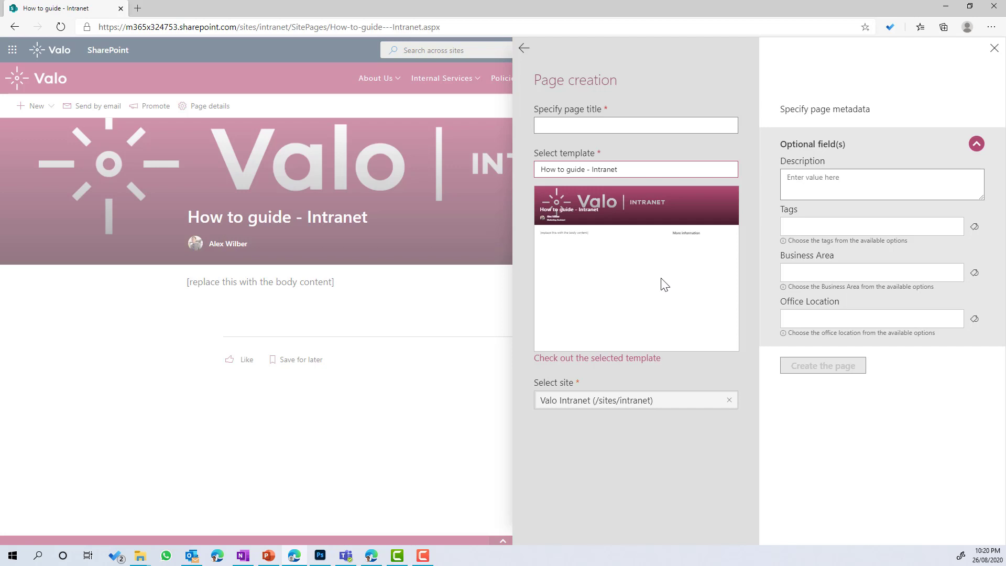
Step: Title the new page "How to create a news article" and create it
{"action": "left_click", "coordinate": [592, 128]}
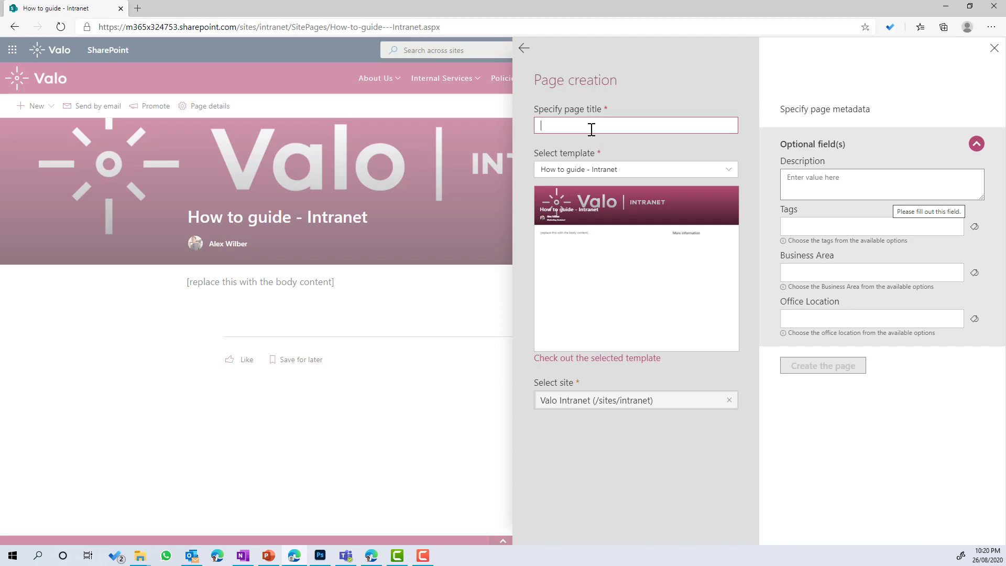
{"action": "type", "text": "How to c"}
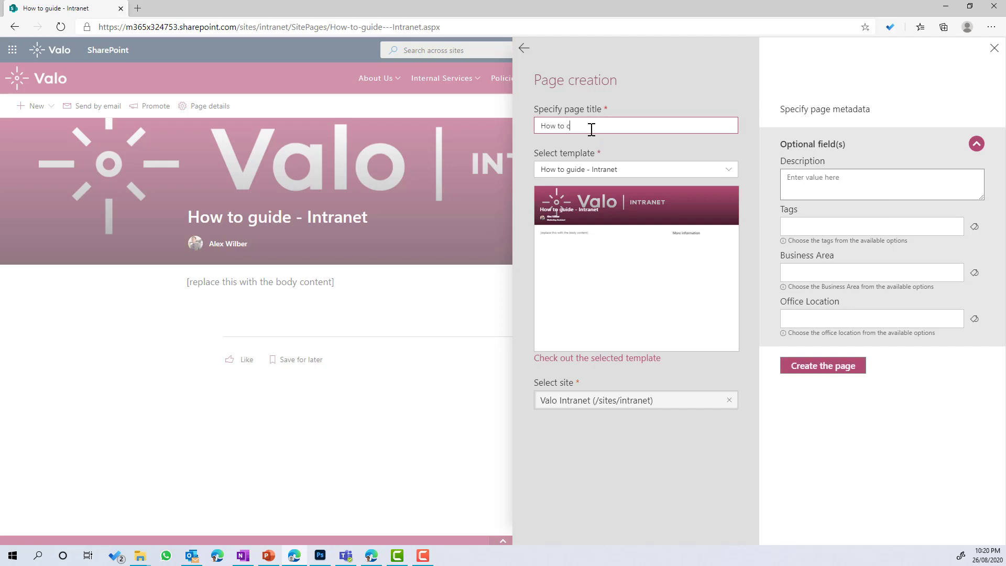
{"action": "type", "text": "reate a news article"}
{"action": "left_click", "coordinate": [836, 373]}
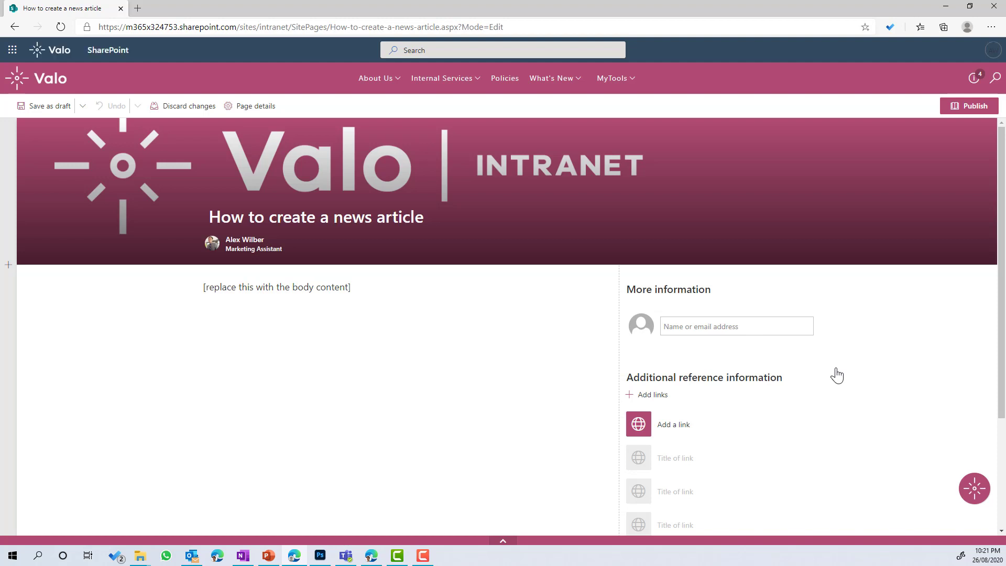
{"action": "left_click", "coordinate": [695, 329]}
{"action": "left_click", "coordinate": [695, 328]}
{"action": "type", "text": "a"}
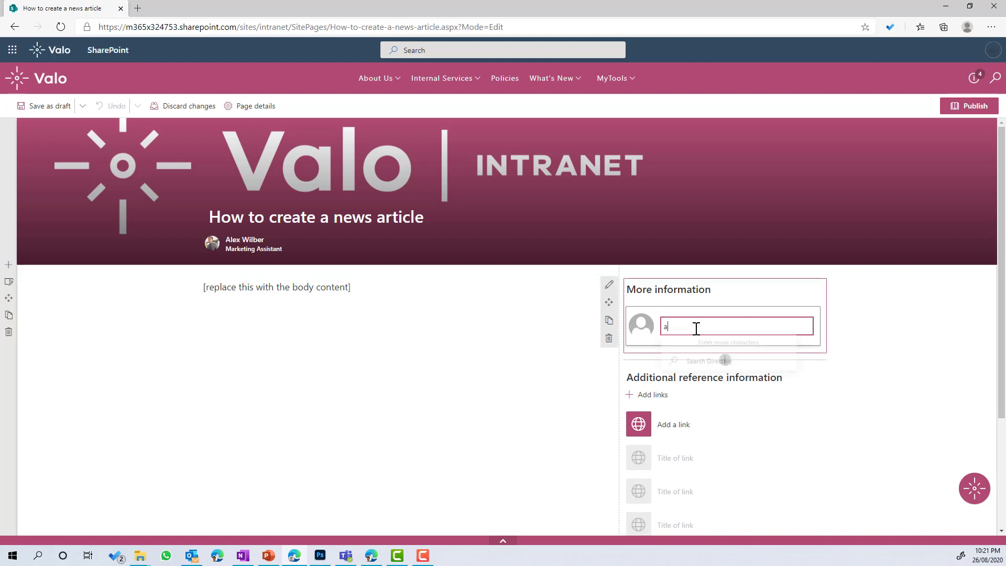
{"action": "type", "text": "lex"}
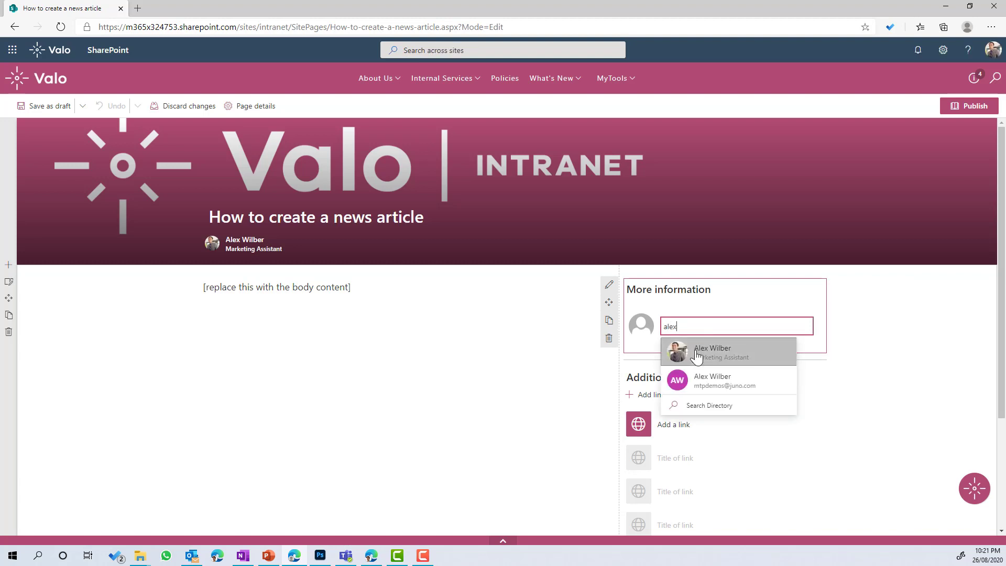
{"action": "left_click", "coordinate": [697, 351]}
{"action": "scroll", "coordinate": [674, 376], "scroll_direction": "down", "scroll_amount": 1}
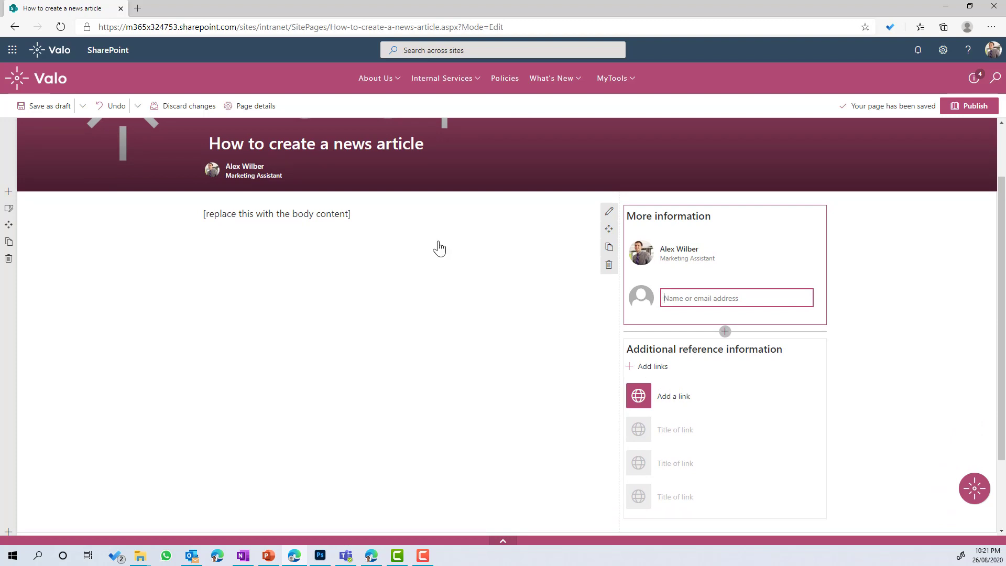
Step: Publish the "How to create a news article" page with its body placeholder text kept and dismiss the page-sharing pane
{"action": "left_click", "coordinate": [355, 209]}
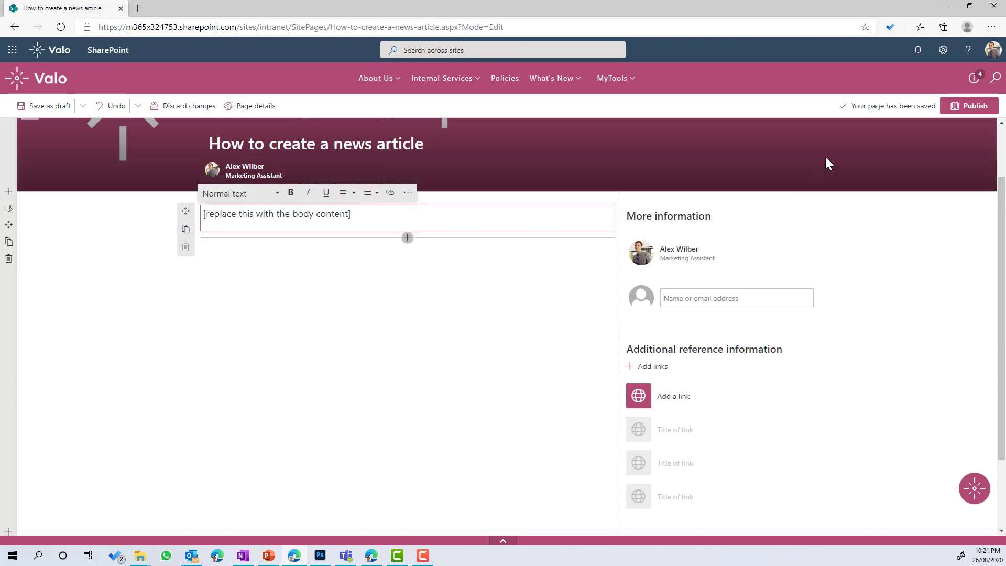
{"action": "left_click", "coordinate": [949, 109]}
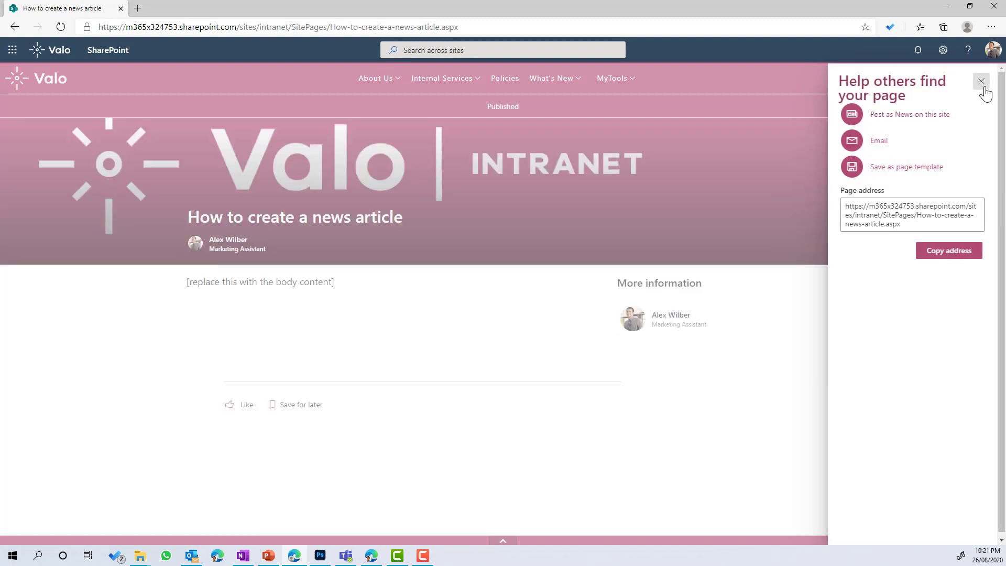
{"action": "left_click", "coordinate": [982, 85]}
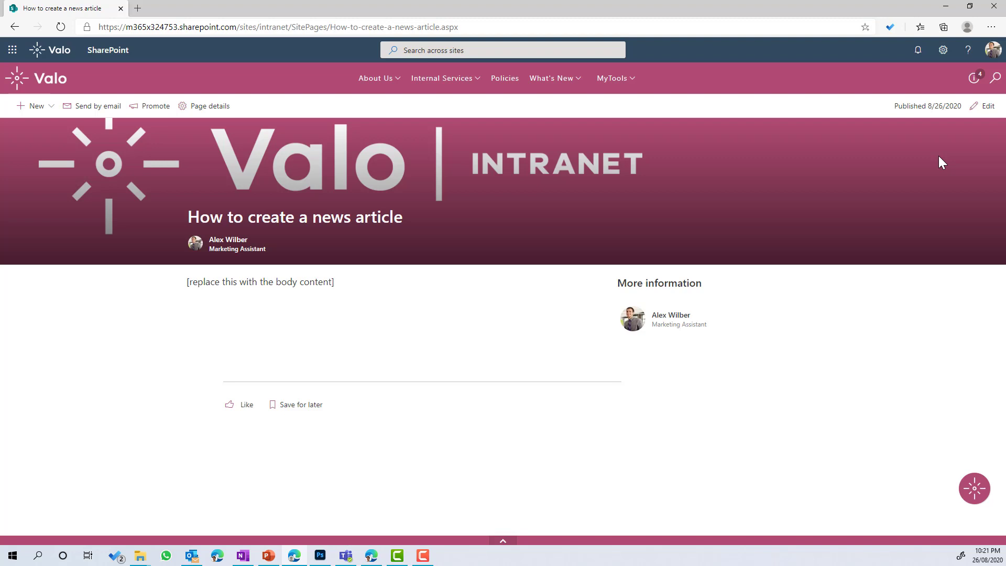
Step: Reopen the page for editing and change the title region's layout to Color block
{"action": "left_click", "coordinate": [984, 105]}
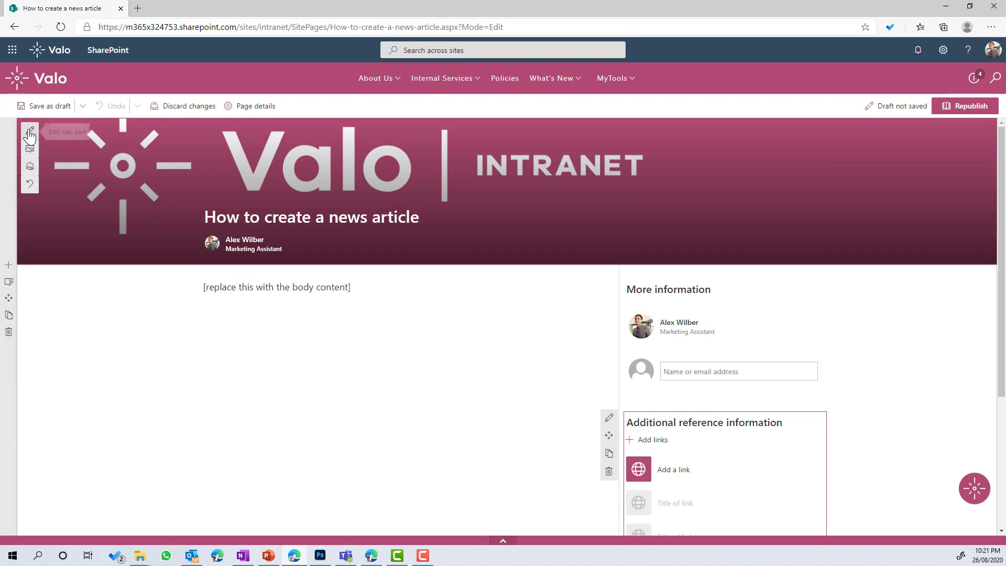
{"action": "left_click", "coordinate": [29, 132]}
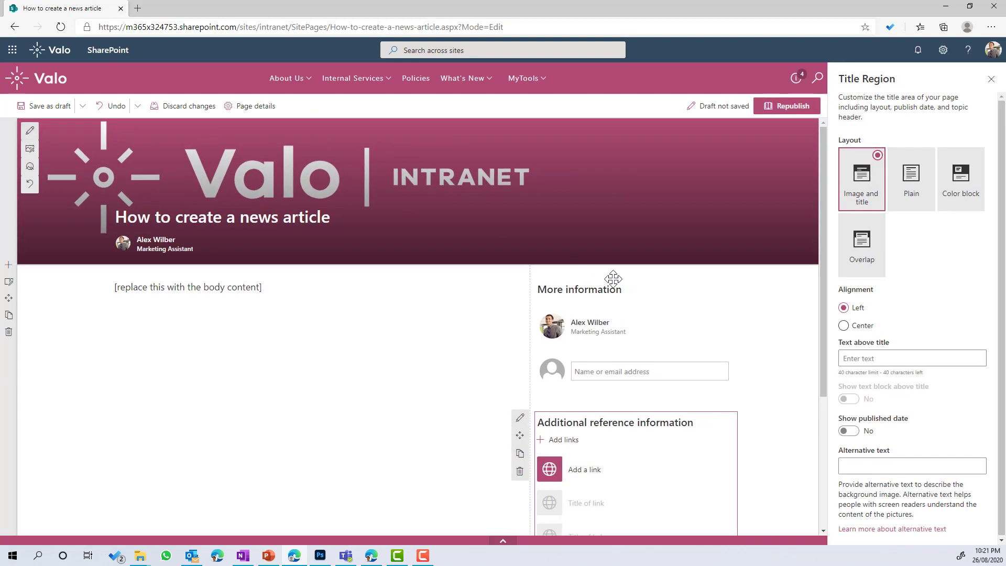
{"action": "left_click", "coordinate": [960, 209]}
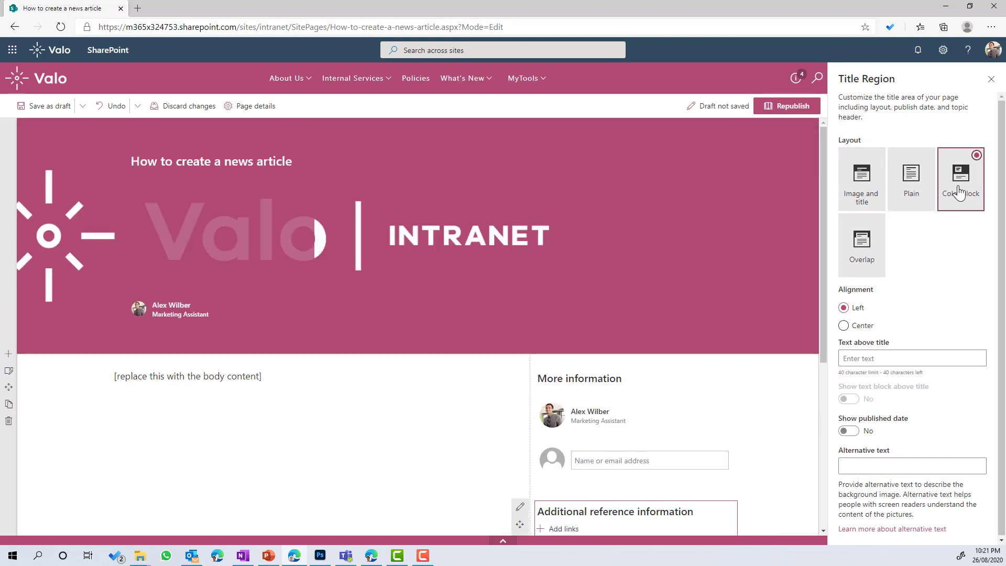
{"action": "left_click", "coordinate": [990, 79]}
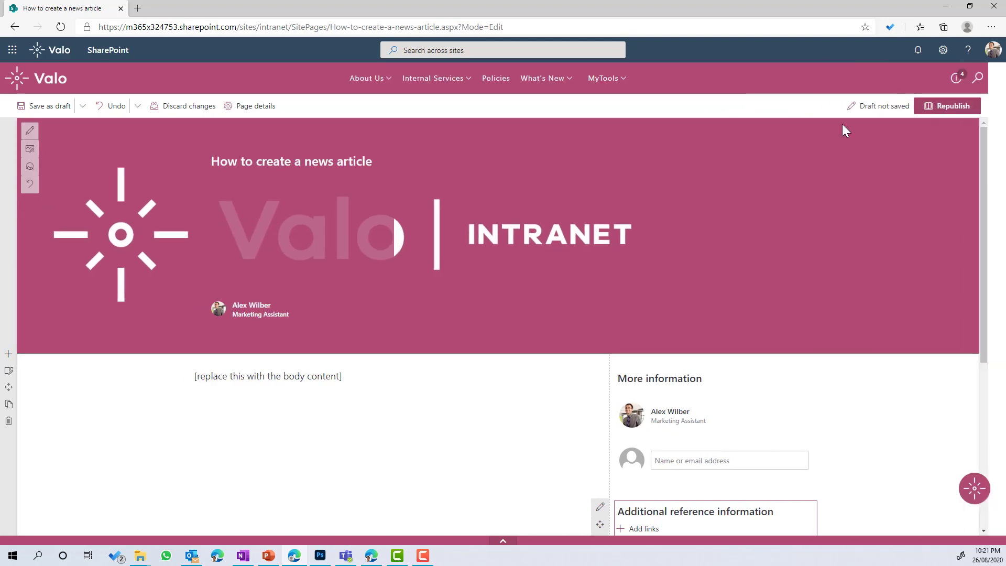
Step: Replace the title region's background with an uploaded Valo Teamwork banner image
{"action": "left_click", "coordinate": [32, 165]}
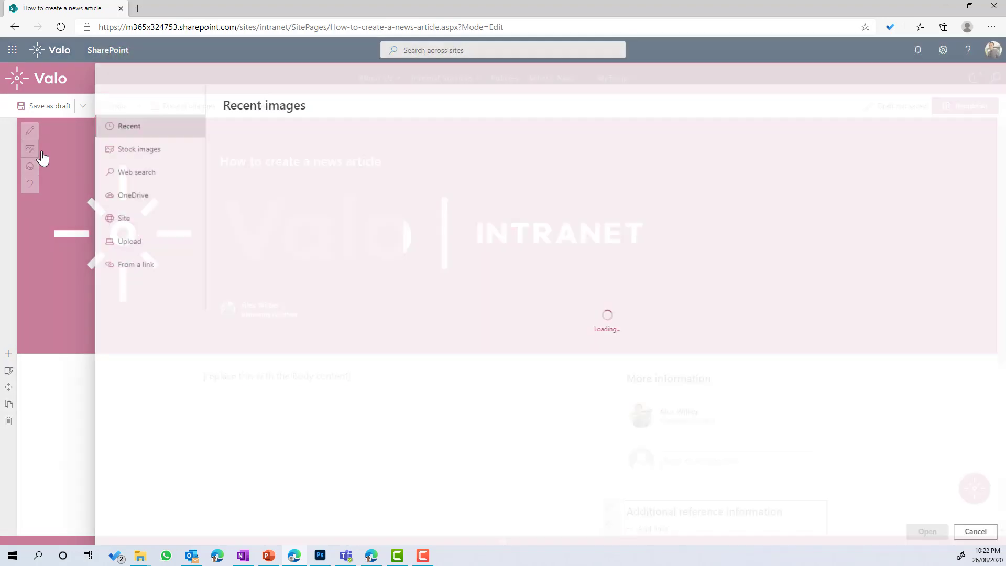
{"action": "left_click", "coordinate": [136, 244]}
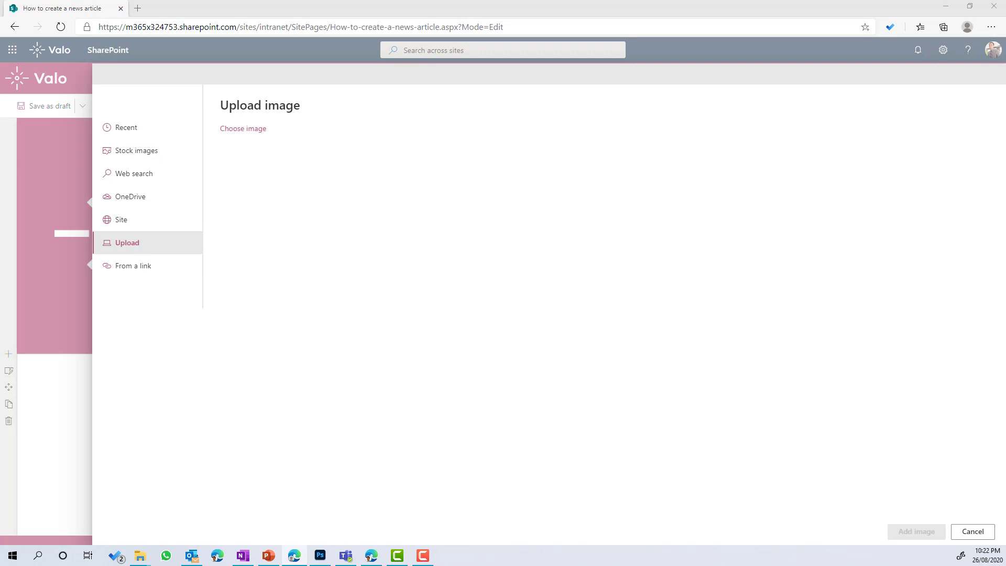
{"action": "left_click", "coordinate": [907, 535]}
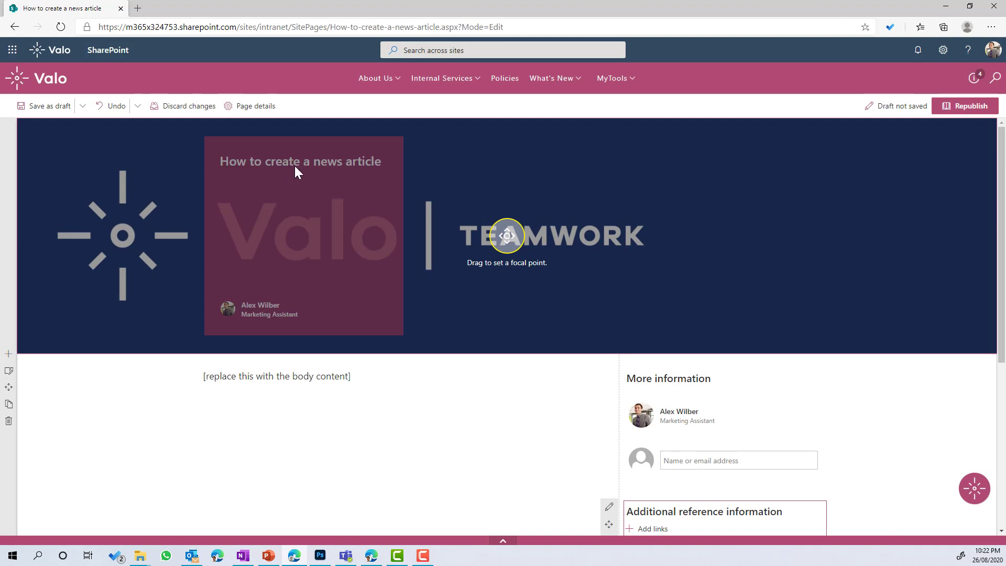
Step: Add a one-column section between the title region and the body section and insert a Quick links web part in it
{"action": "scroll", "coordinate": [512, 403], "scroll_direction": "down", "scroll_amount": 2}
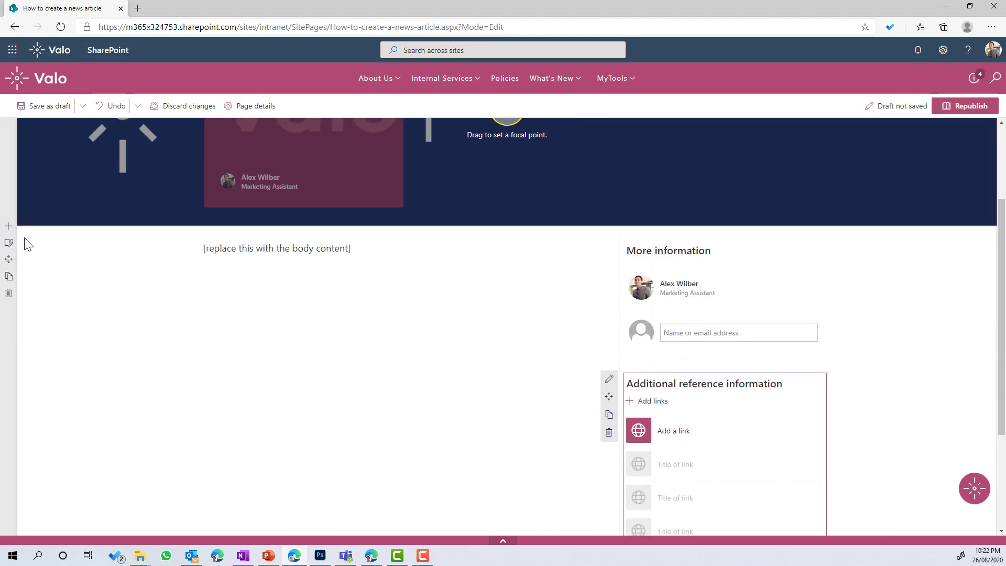
{"action": "left_click", "coordinate": [9, 226]}
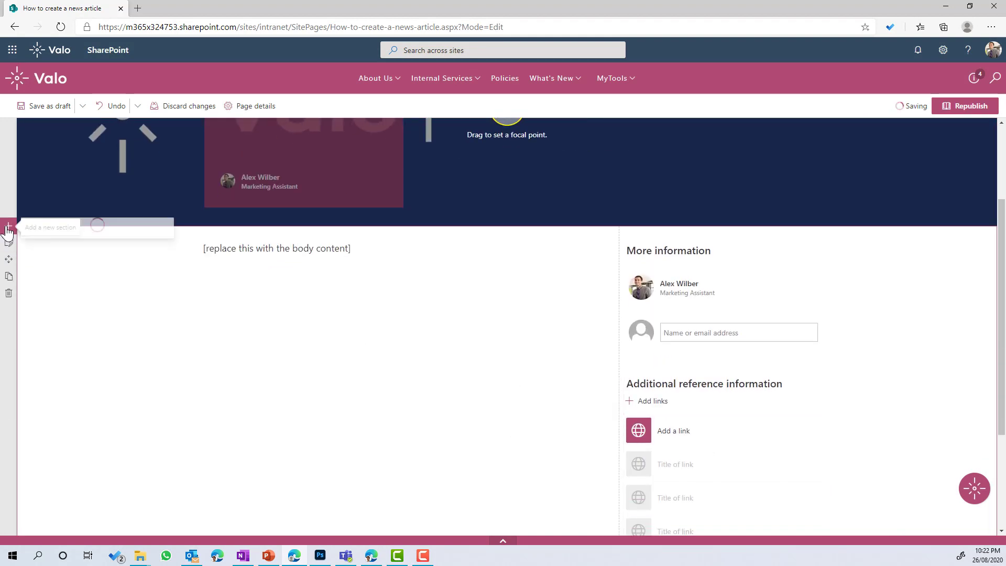
{"action": "left_click", "coordinate": [37, 253]}
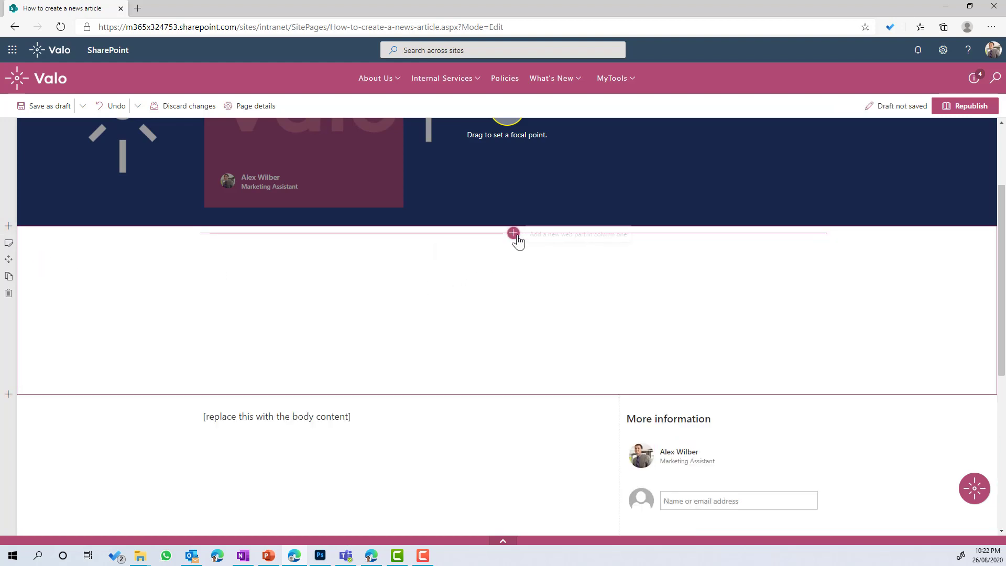
{"action": "left_click", "coordinate": [513, 234]}
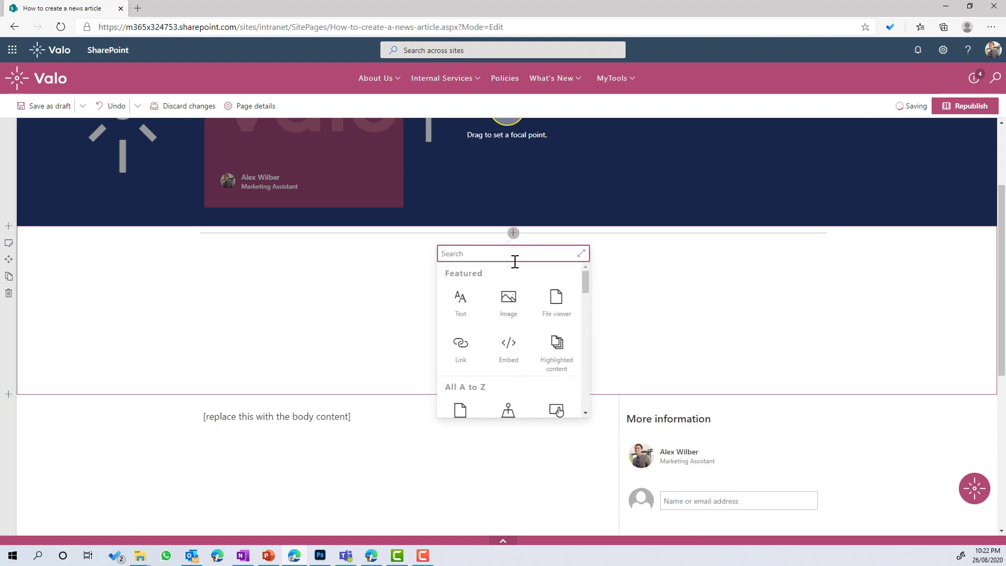
{"action": "type", "text": "quic"}
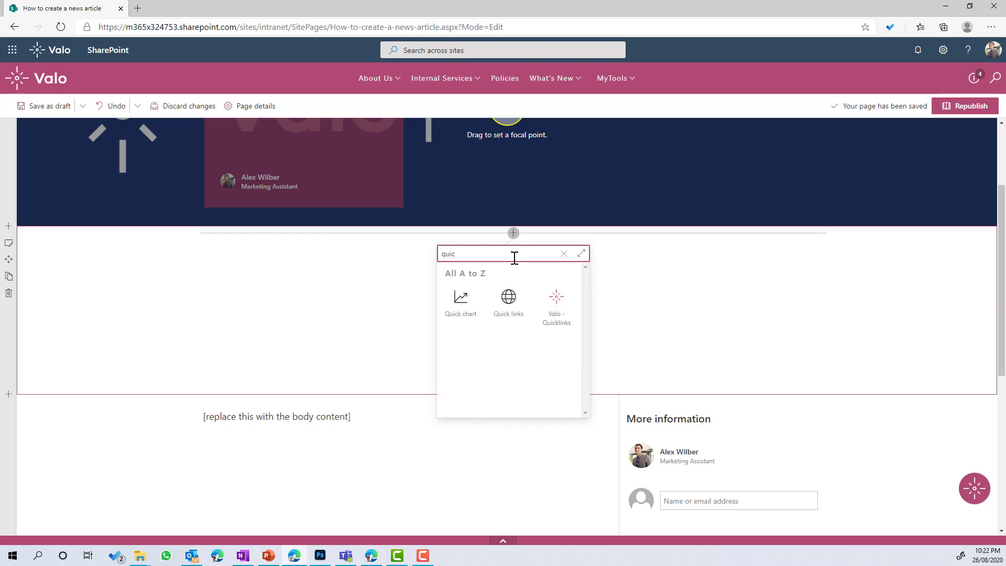
{"action": "left_click", "coordinate": [511, 304]}
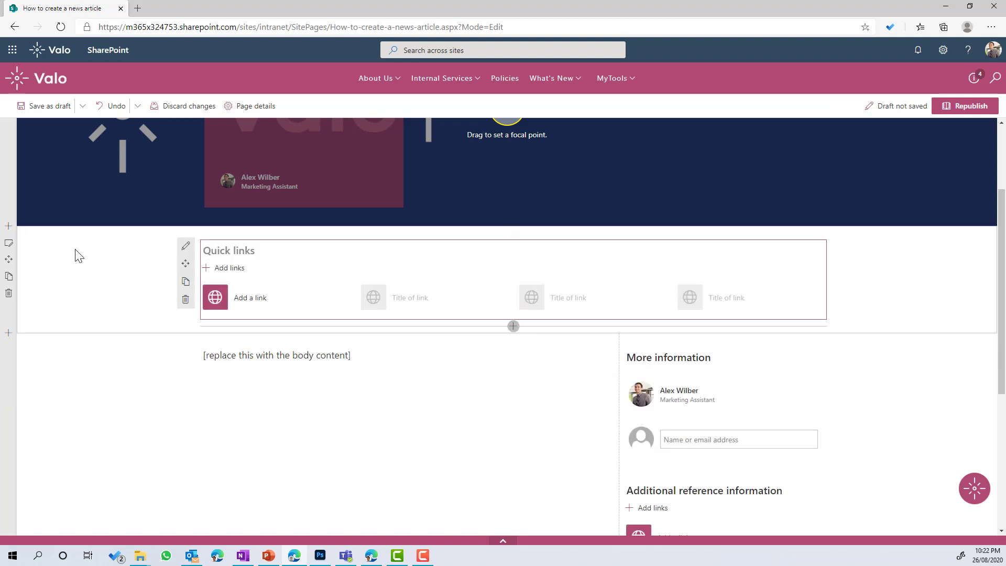
Step: Set the background of the Quick links section to Neutral and close the section settings
{"action": "left_click", "coordinate": [9, 244]}
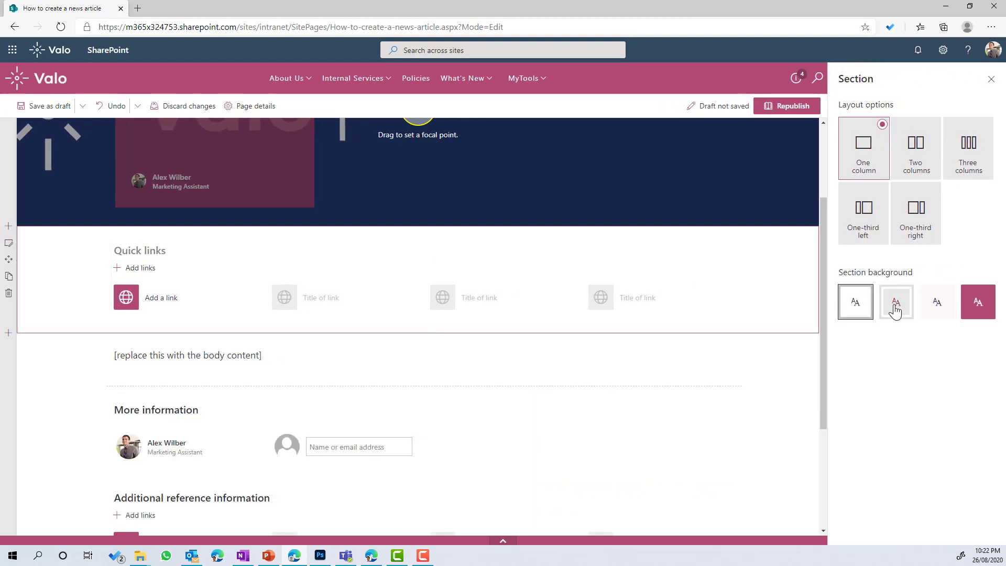
{"action": "left_click", "coordinate": [896, 307]}
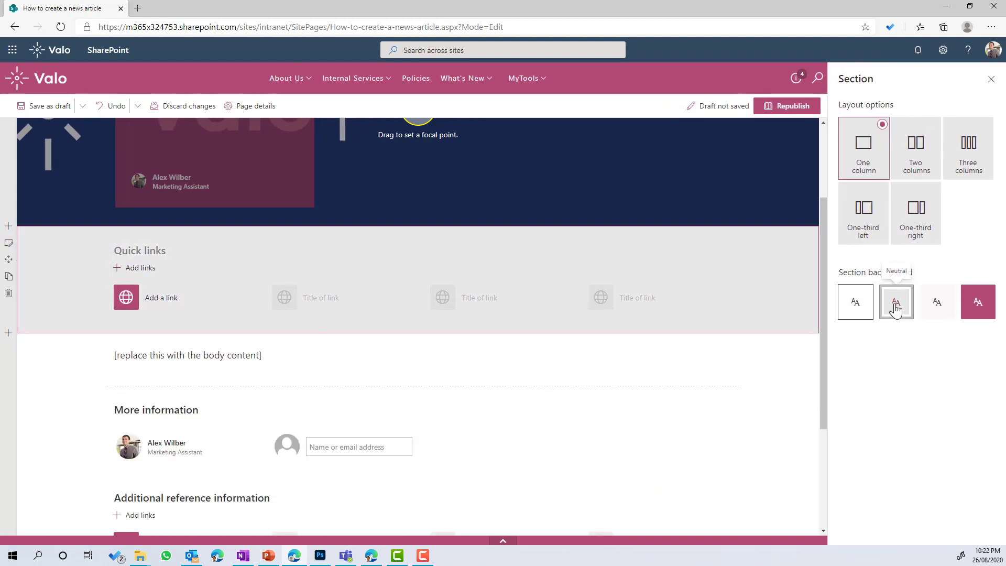
{"action": "left_click", "coordinate": [991, 80]}
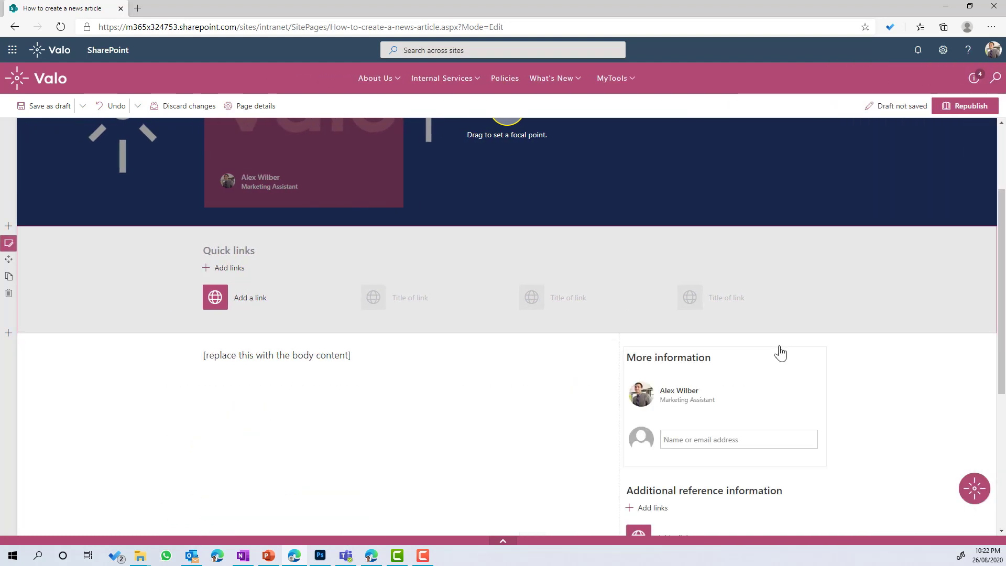
Step: Delete the "Additional reference information" web part from the narrow column of the body section
{"action": "scroll", "coordinate": [607, 371], "scroll_direction": "down", "scroll_amount": 3}
{"action": "left_click", "coordinate": [635, 353]}
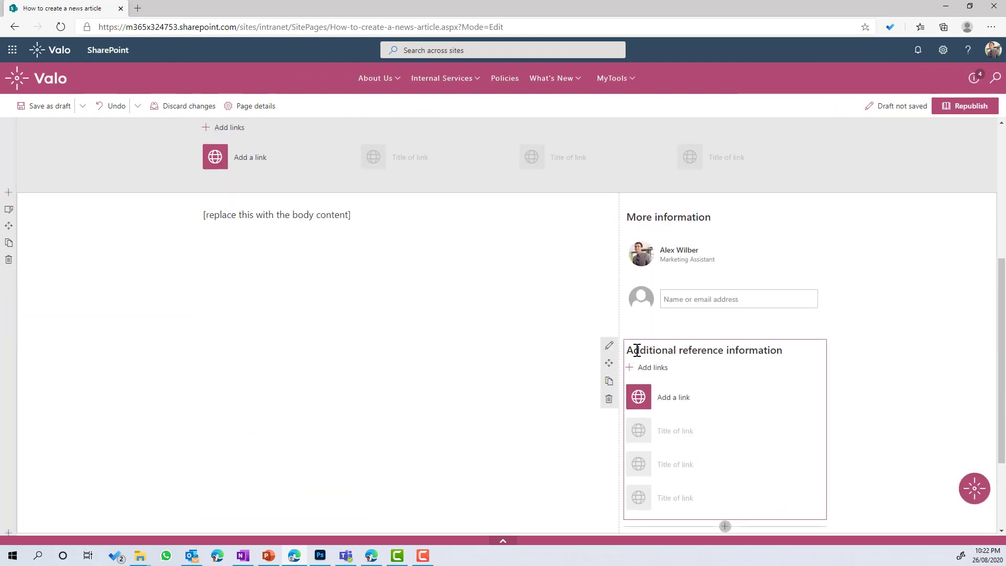
{"action": "left_click", "coordinate": [609, 400]}
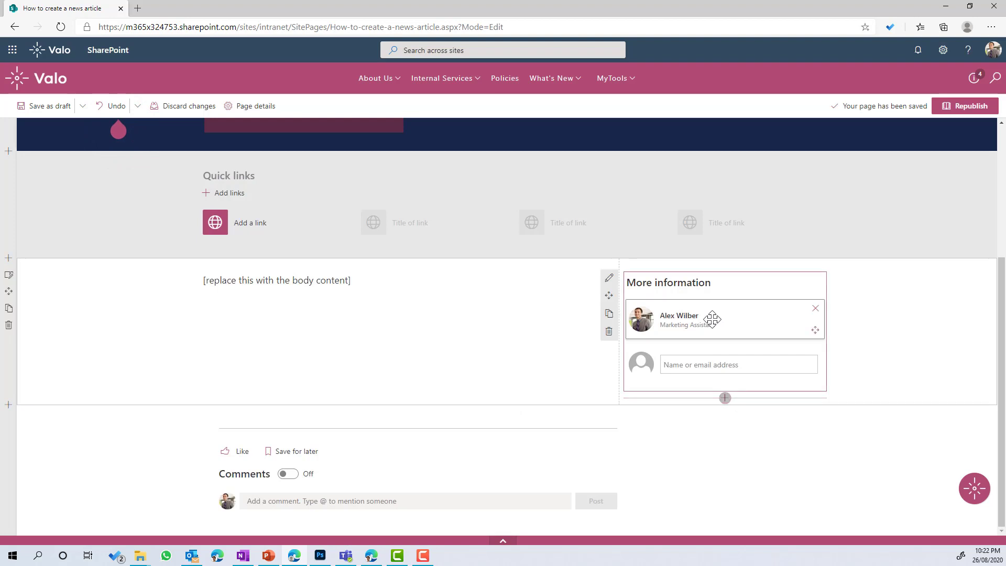
{"action": "left_click", "coordinate": [819, 307]}
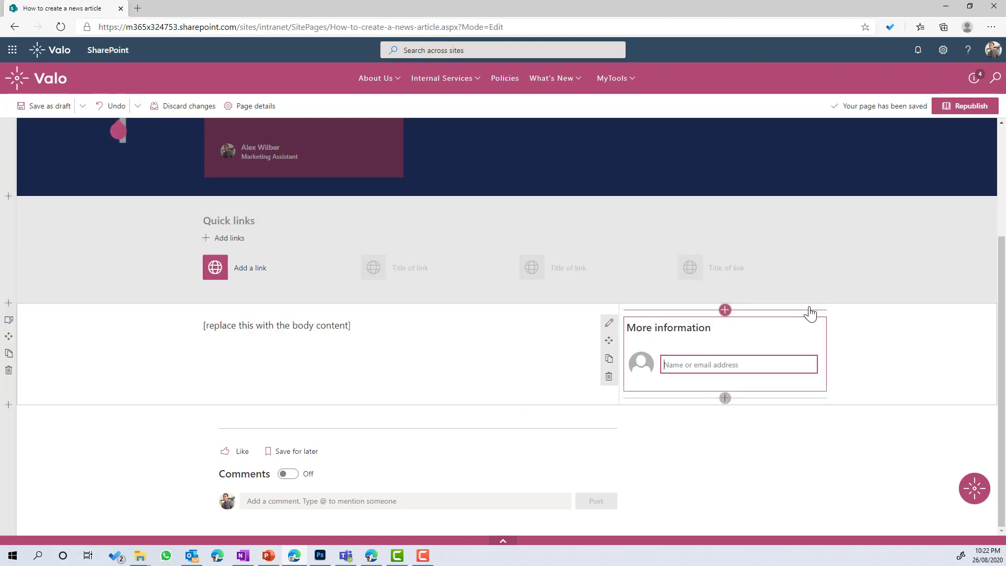
{"action": "left_click", "coordinate": [957, 108]}
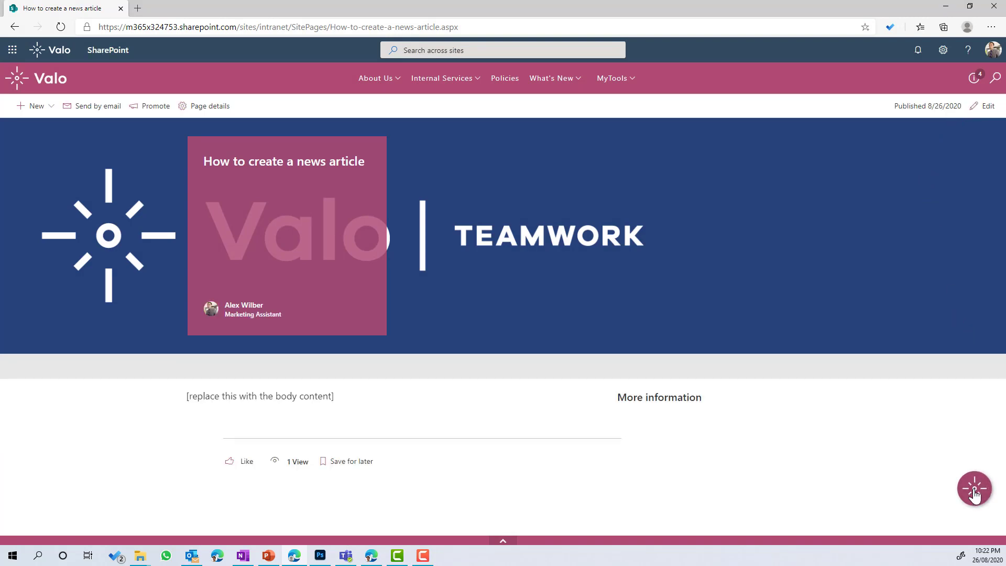
Step: Start creating a page template from the current page and set its template type to "Page only"
{"action": "left_click", "coordinate": [975, 493]}
{"action": "left_click", "coordinate": [968, 456]}
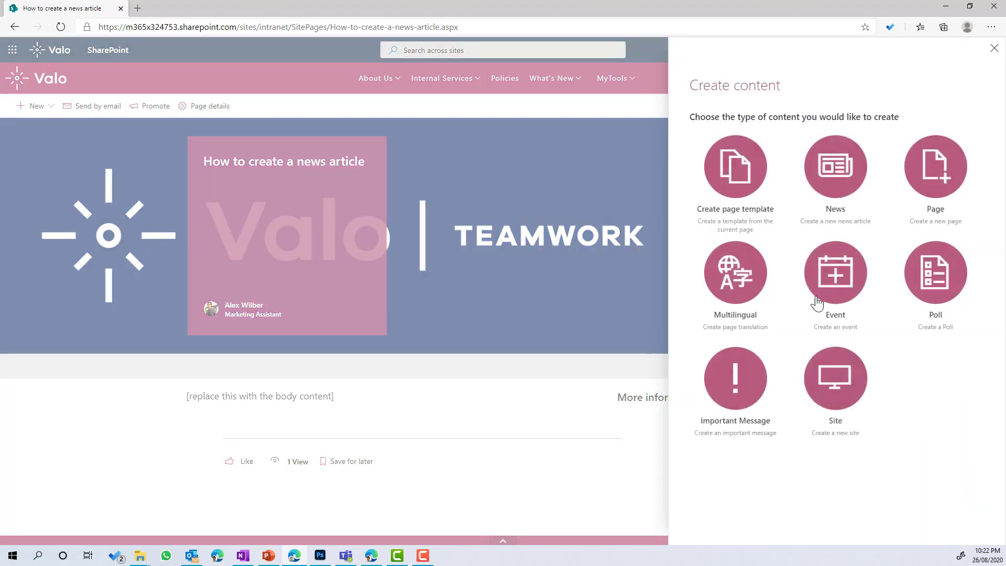
{"action": "left_click", "coordinate": [733, 170]}
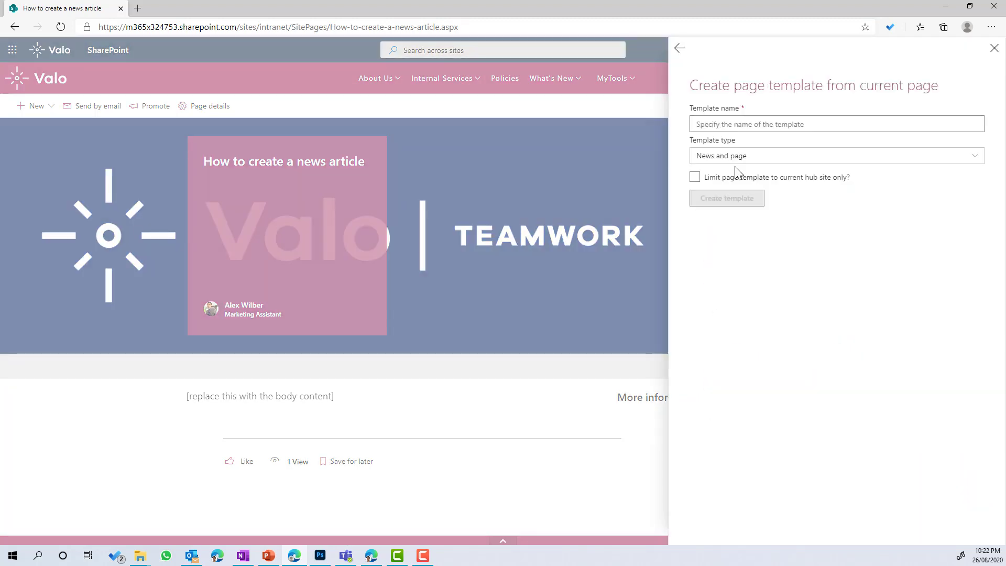
{"action": "left_click", "coordinate": [733, 157]}
{"action": "left_click", "coordinate": [721, 208]}
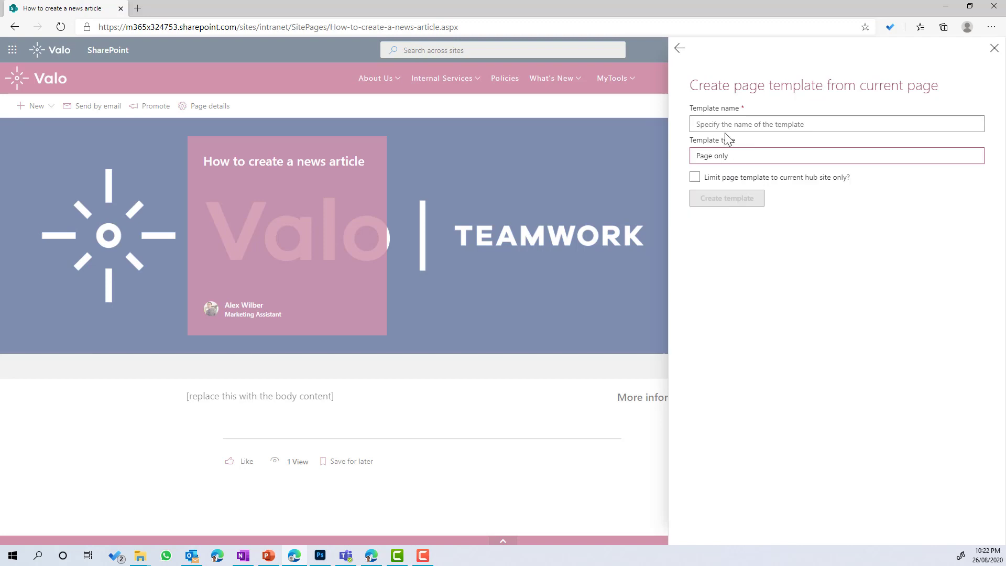
Step: Name the template "How to guide - Teamwork", create it and close the creation pane
{"action": "left_click", "coordinate": [722, 124]}
{"action": "type", "text": "How to"}
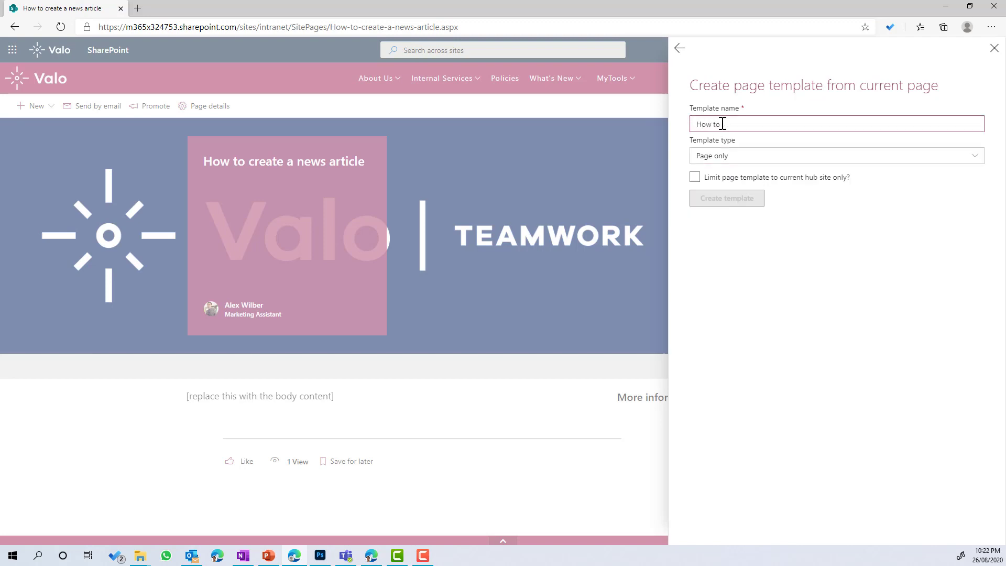
{"action": "type", "text": " guide - Tem"}
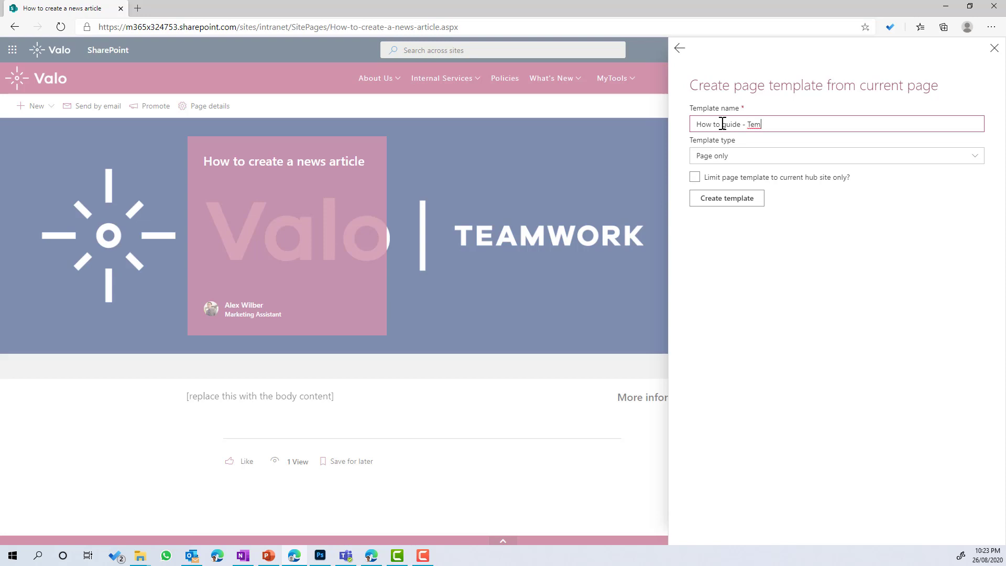
{"action": "key", "text": "BackSpace"}
{"action": "type", "text": "amwork"}
{"action": "left_click", "coordinate": [724, 203]}
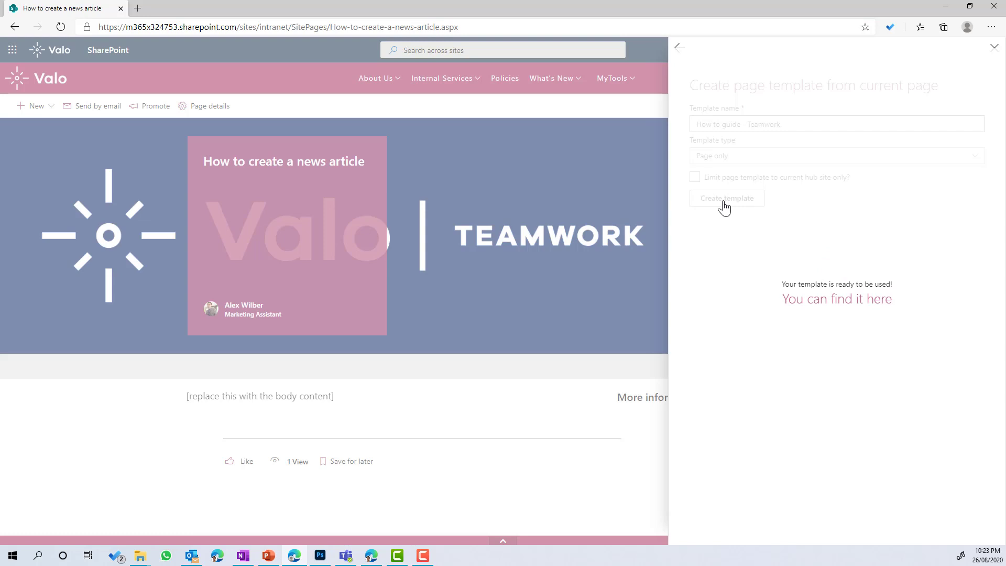
{"action": "left_click", "coordinate": [994, 47]}
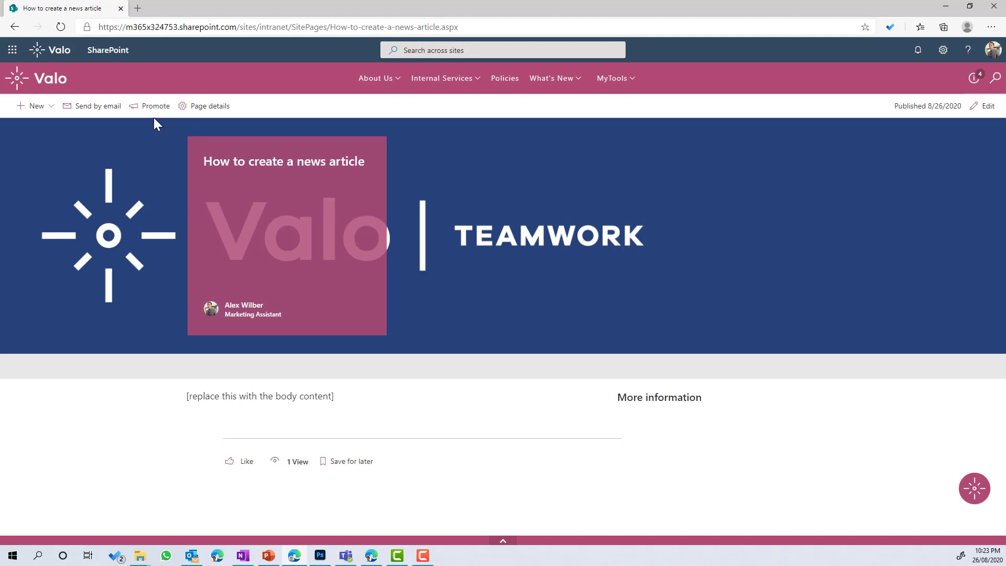
Step: Return to the Valo intranet home page and start creating a new page
{"action": "left_click", "coordinate": [24, 79]}
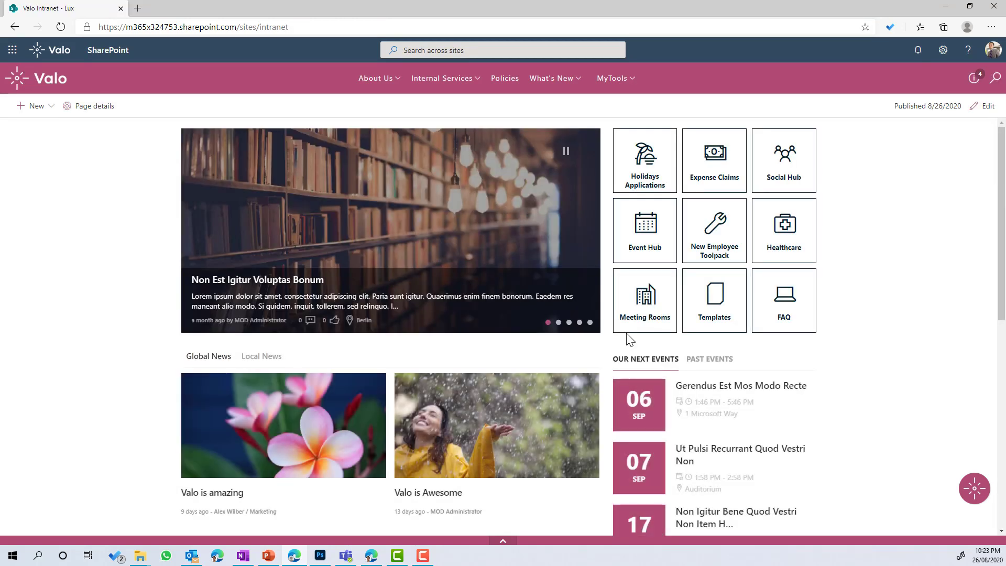
{"action": "left_click", "coordinate": [975, 493]}
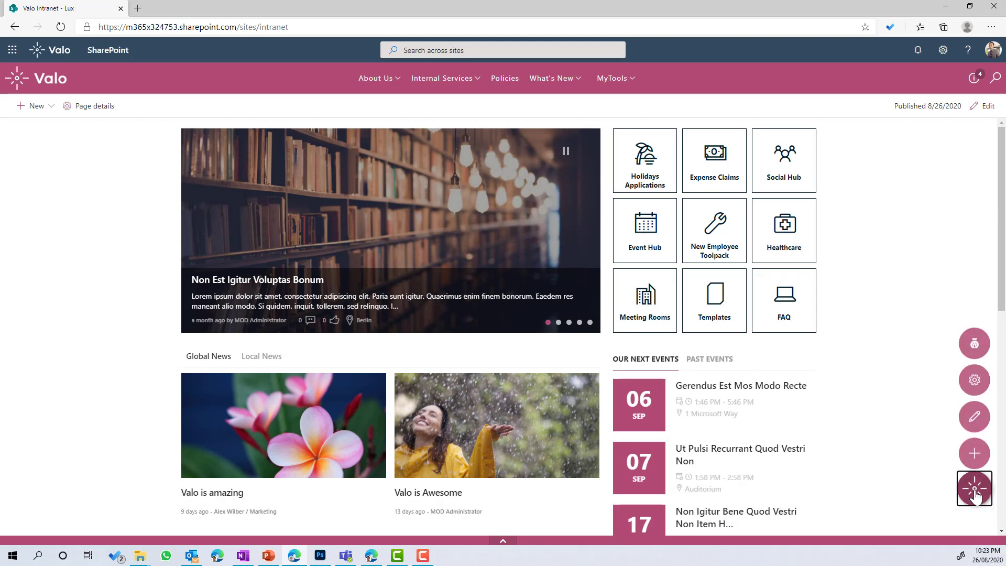
{"action": "left_click", "coordinate": [975, 452]}
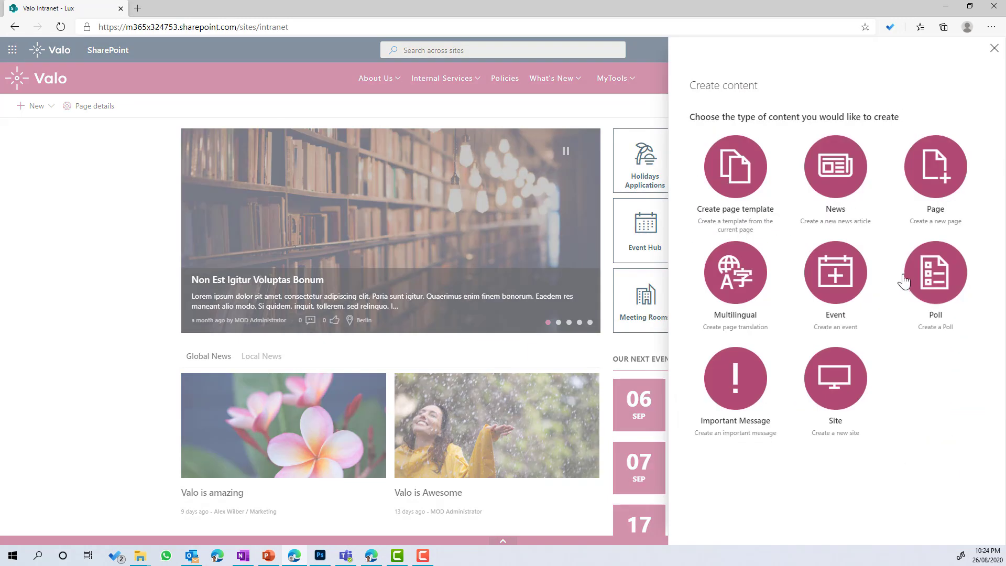
{"action": "left_click", "coordinate": [931, 183]}
Step: Preview the "How to guide - Intranet" template and choose "How to guide - Teamwork" as the new page's template
{"action": "left_click", "coordinate": [614, 172]}
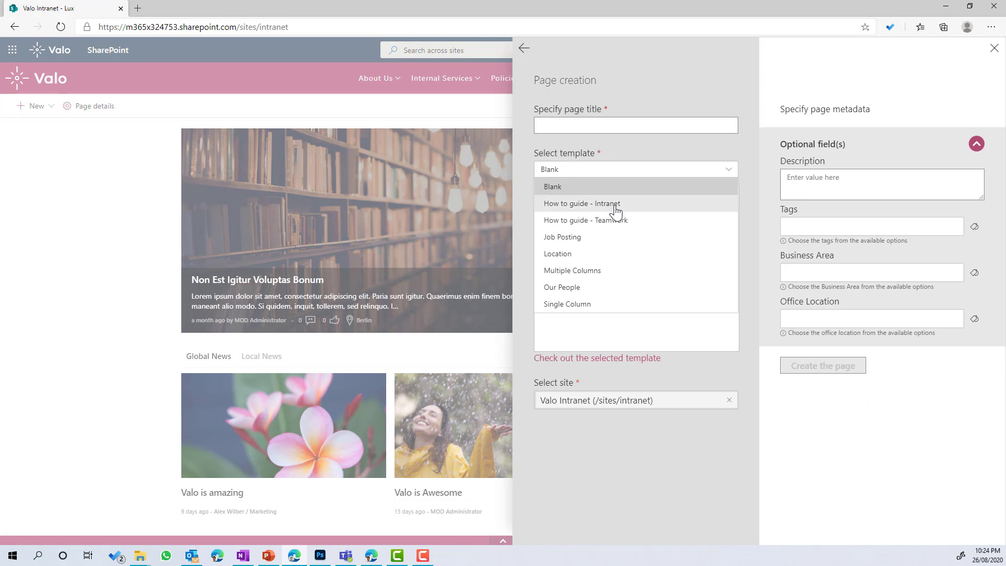
{"action": "left_click", "coordinate": [615, 204]}
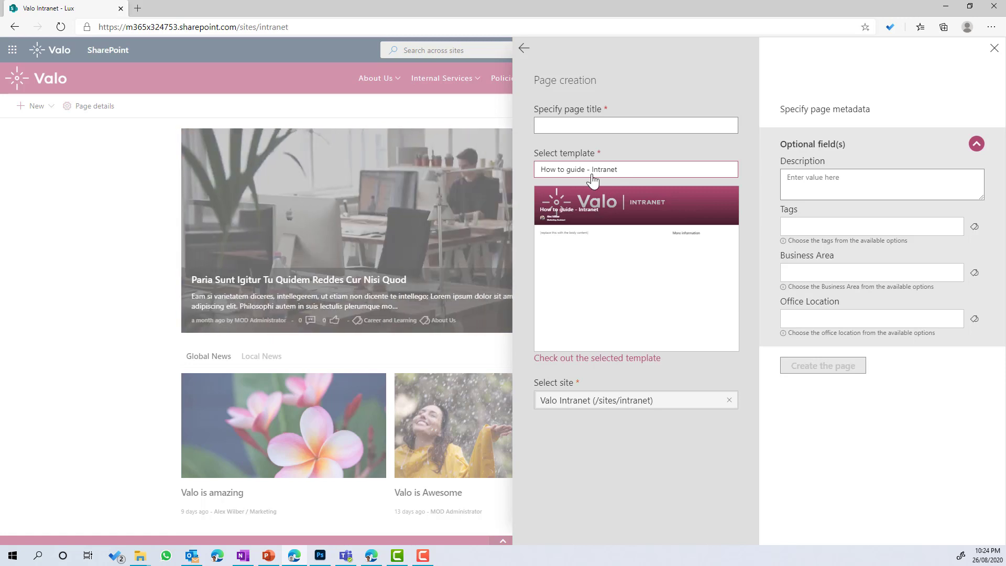
{"action": "left_click", "coordinate": [592, 178]}
{"action": "left_click", "coordinate": [591, 218]}
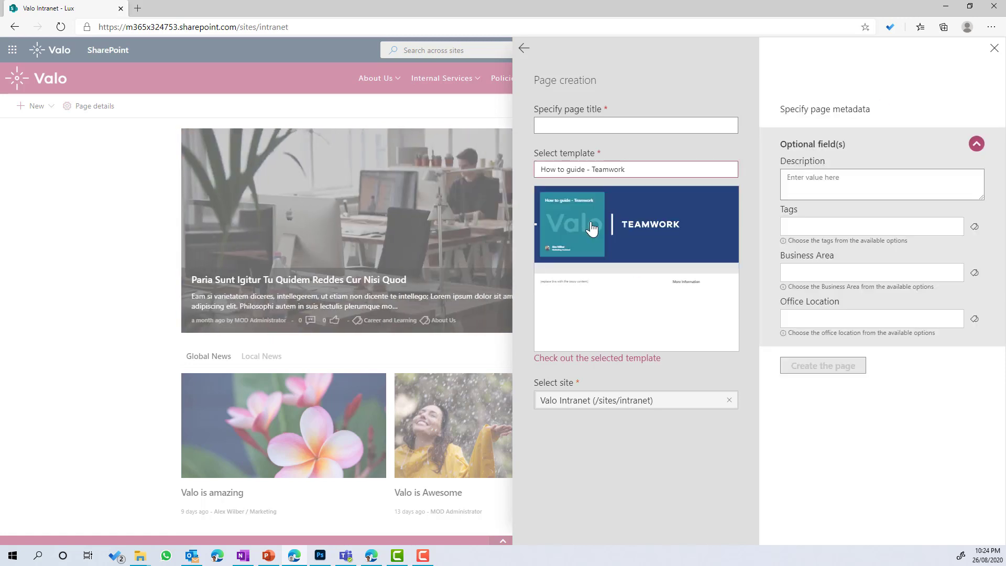
Step: Title the new page "How to request a team" and create it in the Valo Intranet site
{"action": "left_click", "coordinate": [588, 124]}
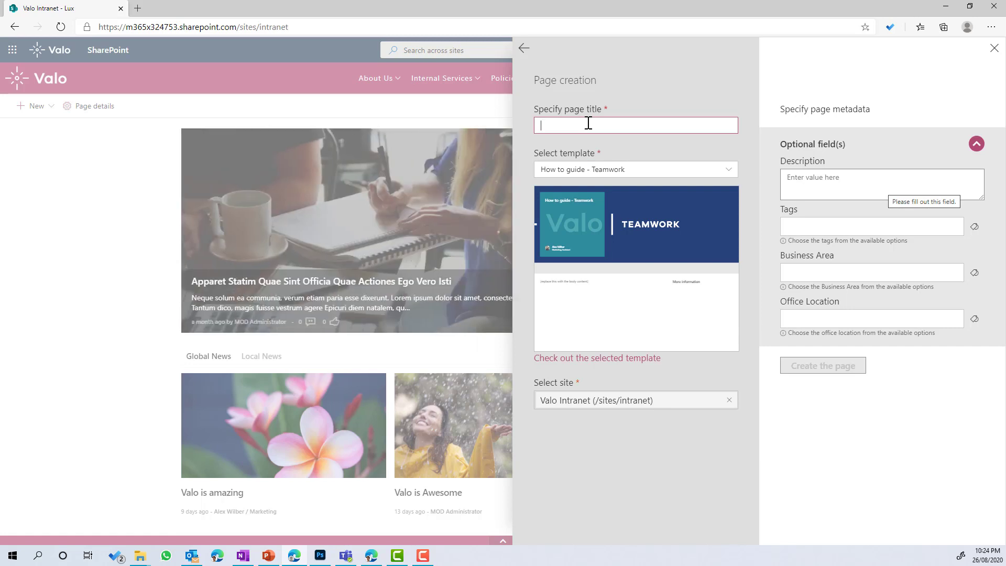
{"action": "type", "text": "How to request a team"}
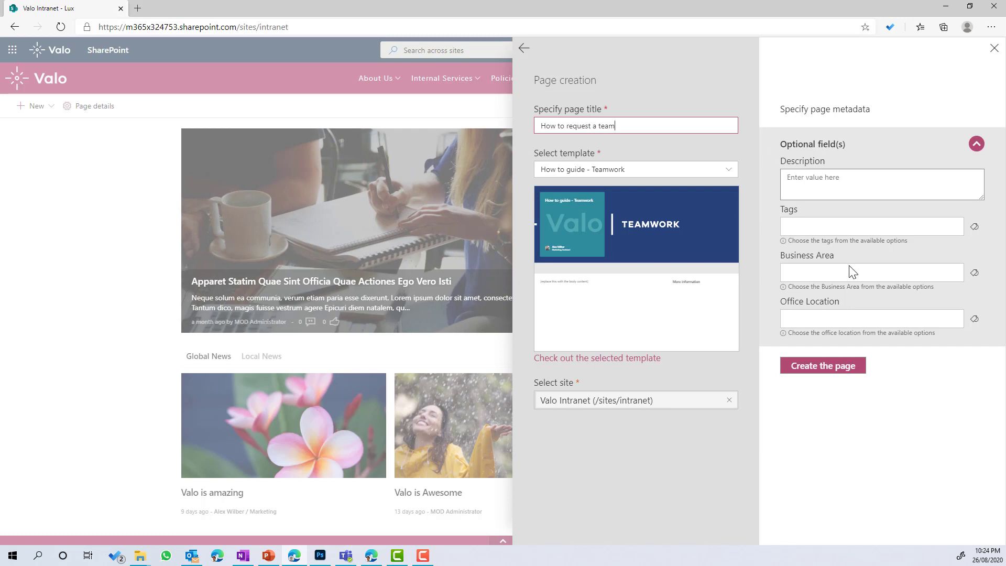
{"action": "left_click", "coordinate": [836, 367]}
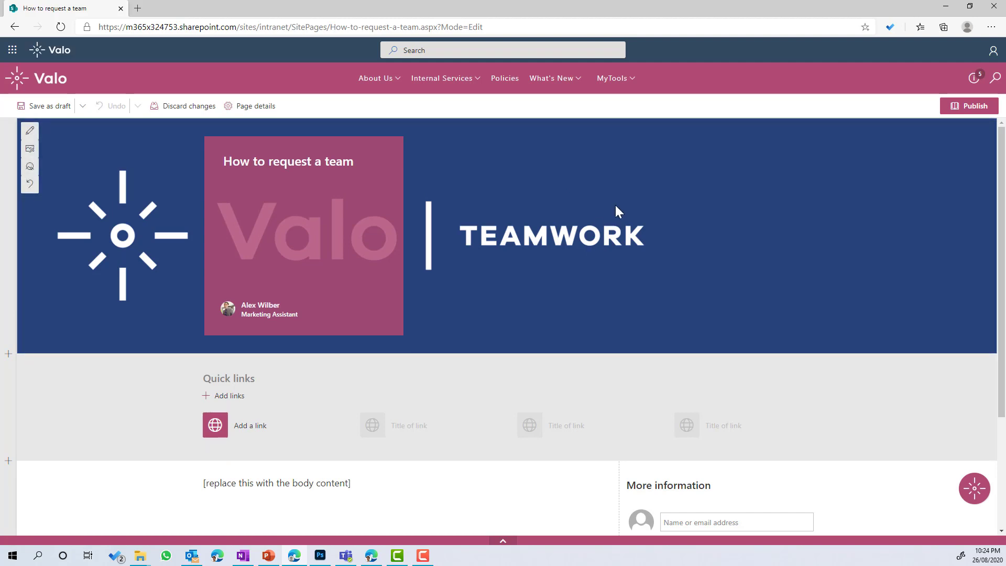
{"action": "scroll", "coordinate": [616, 211], "scroll_direction": "down", "scroll_amount": 1}
{"action": "scroll", "coordinate": [616, 211], "scroll_direction": "down", "scroll_amount": 1}
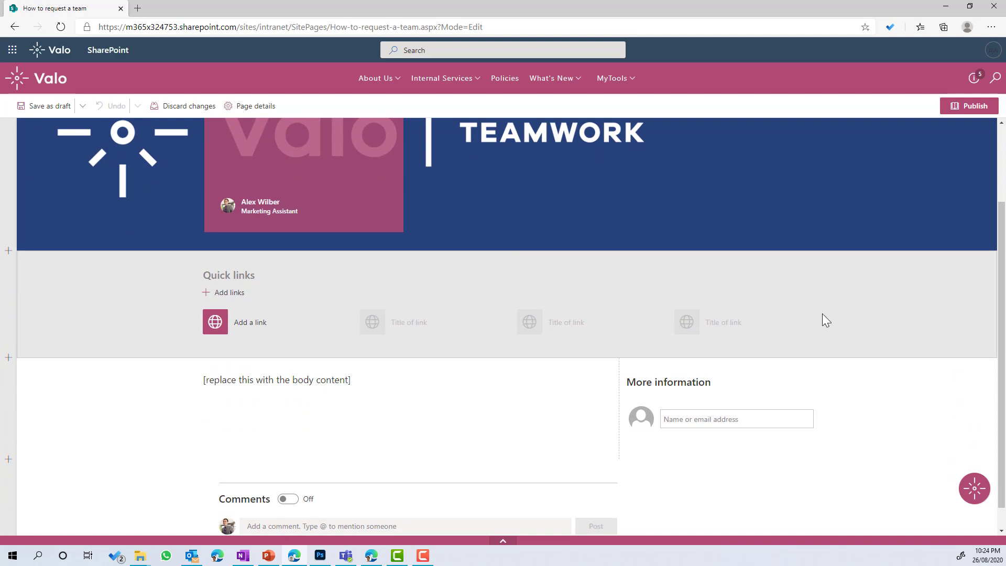
{"action": "scroll", "coordinate": [731, 386], "scroll_direction": "down", "scroll_amount": 1}
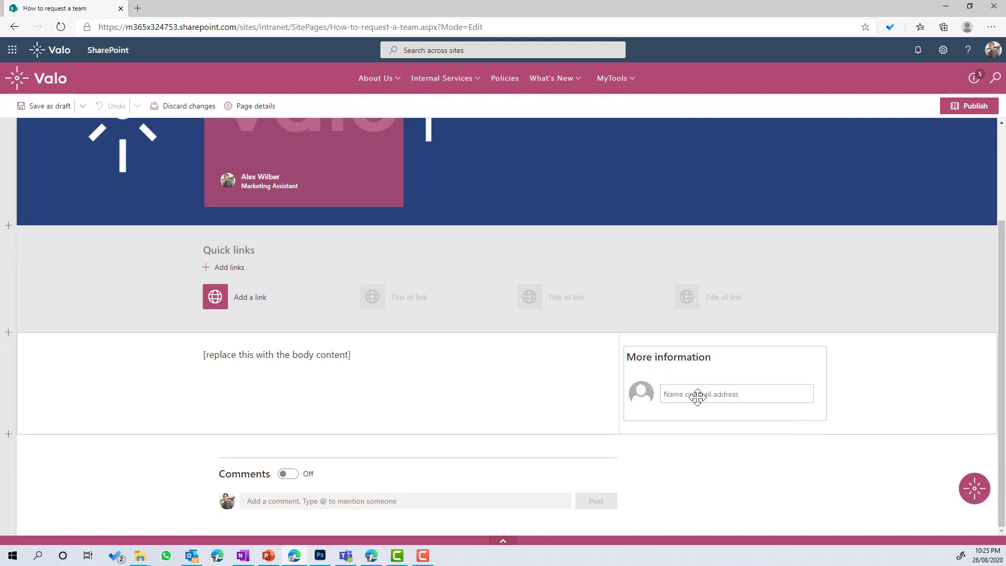
{"action": "left_click", "coordinate": [697, 393]}
{"action": "type", "text": "nes"}
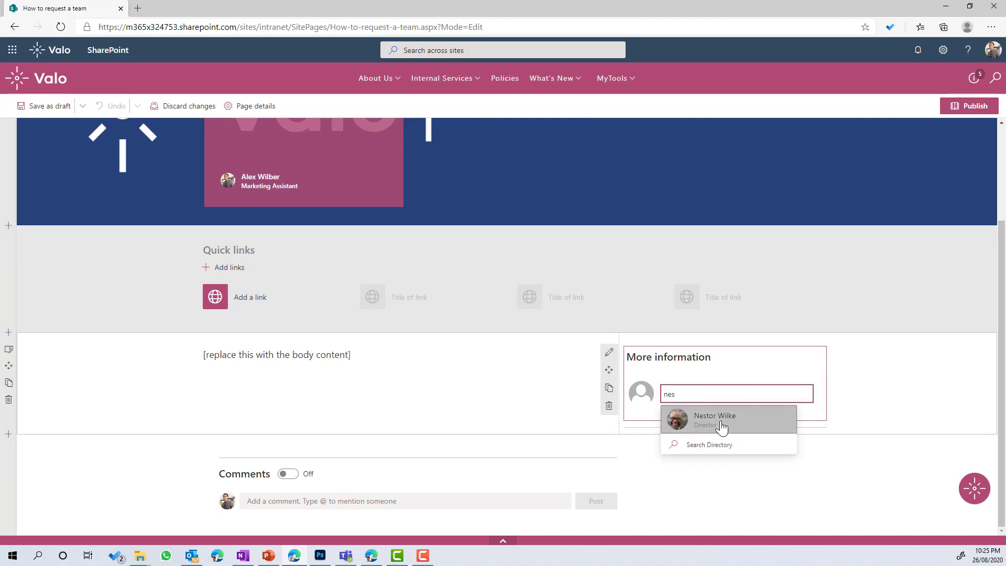
{"action": "left_click", "coordinate": [721, 424]}
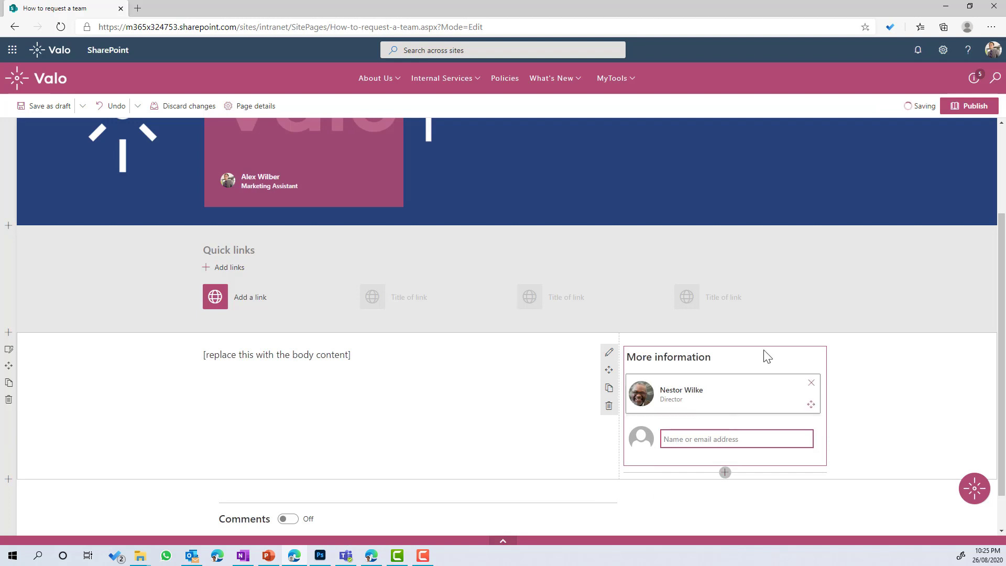
Step: Publish the "How to request a team" page and dismiss the page-sharing pane
{"action": "left_click", "coordinate": [968, 116]}
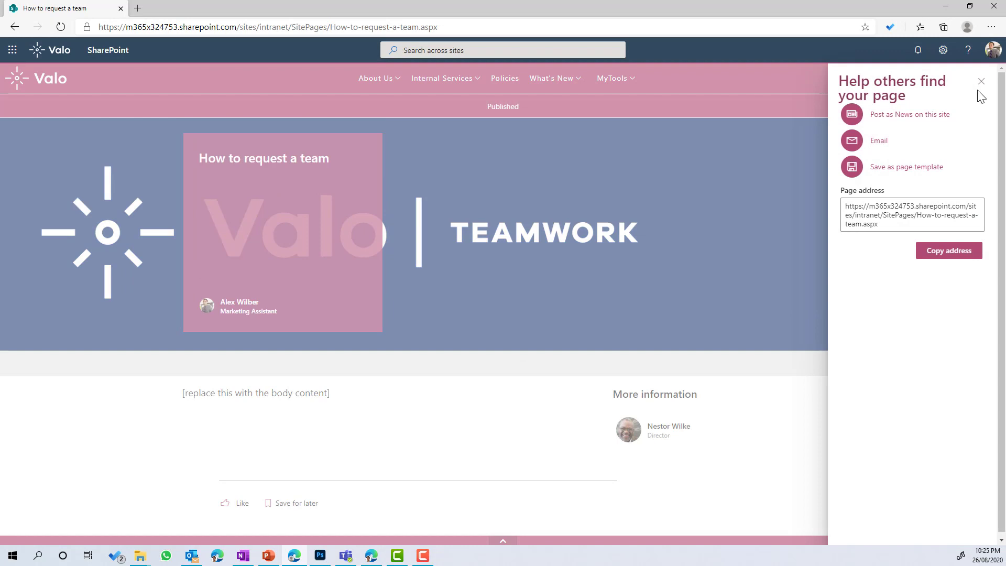
{"action": "left_click", "coordinate": [981, 83]}
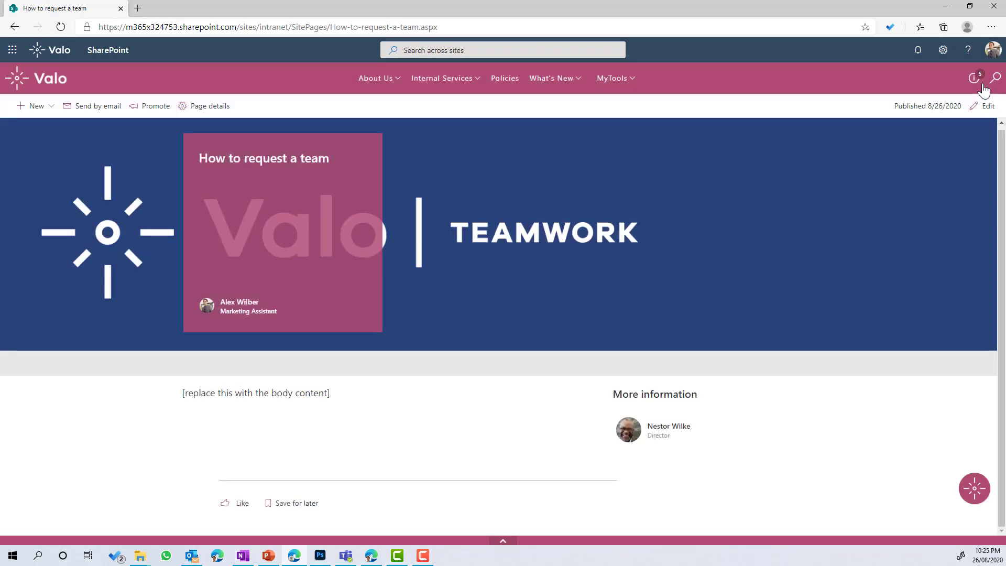